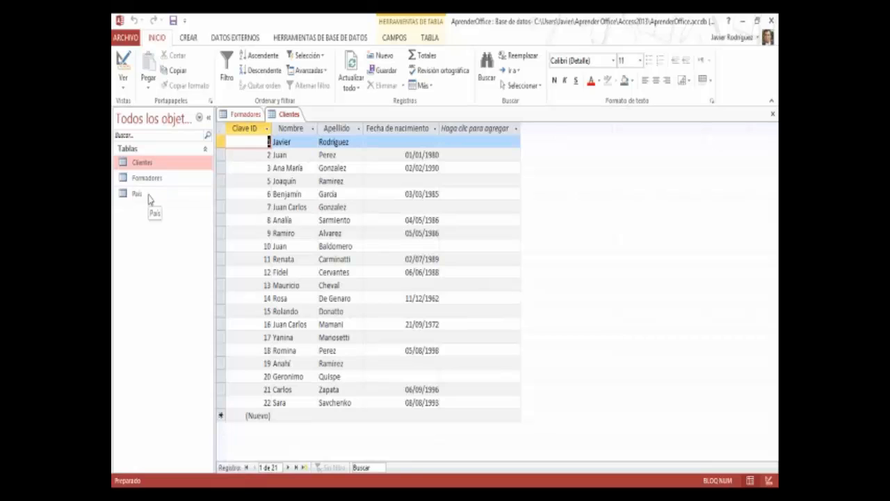
# - Open the País table and review the country records in the Nombre País column
pyautogui.doubleClick(146, 197)
pyautogui.click(324, 155)
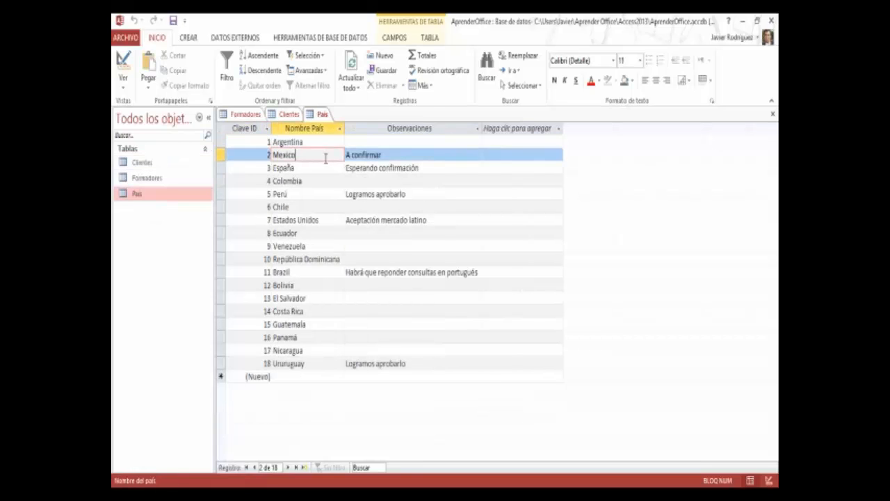
pyautogui.click(325, 166)
pyautogui.click(320, 181)
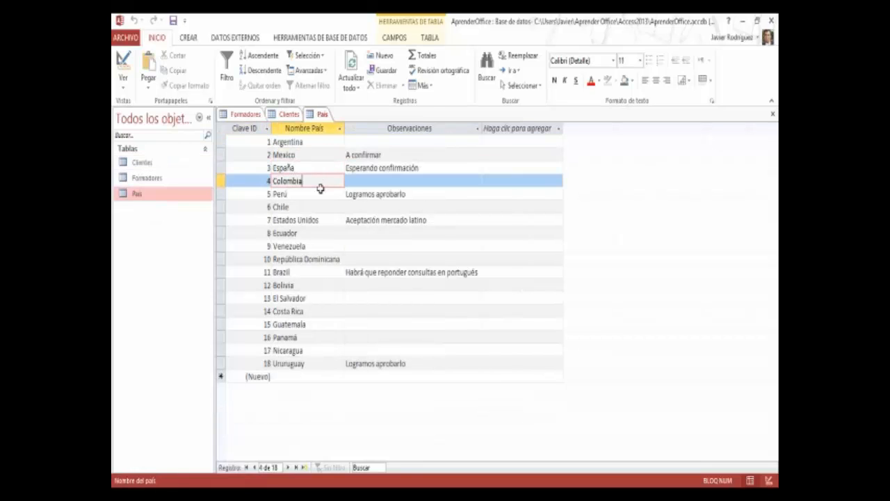
pyautogui.click(322, 193)
pyautogui.click(320, 206)
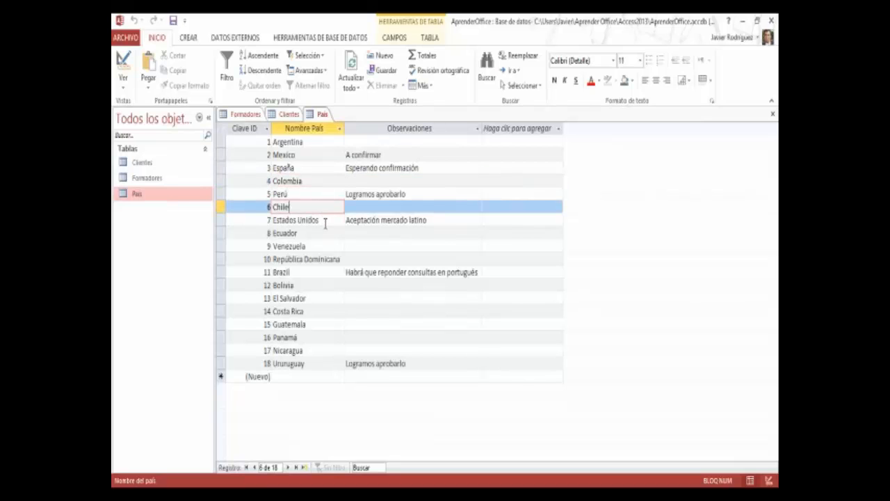
pyautogui.click(324, 220)
pyautogui.click(325, 233)
pyautogui.click(328, 245)
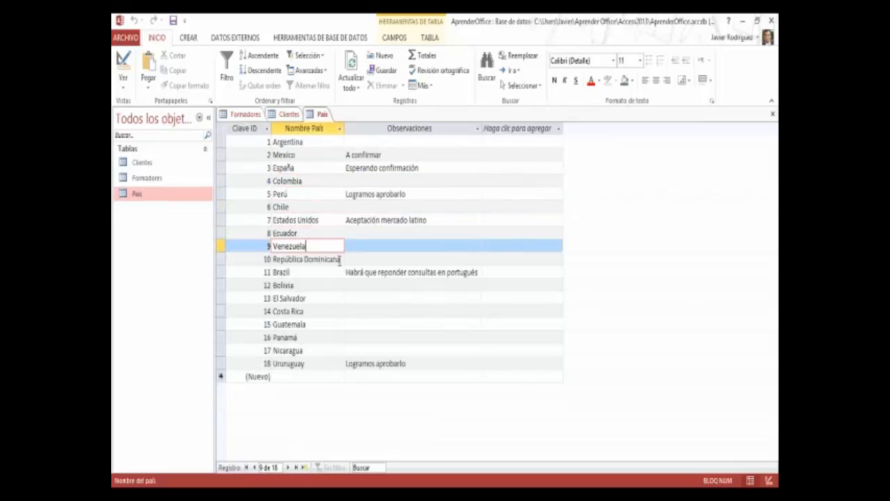
pyautogui.click(342, 260)
pyautogui.click(340, 272)
pyautogui.click(329, 285)
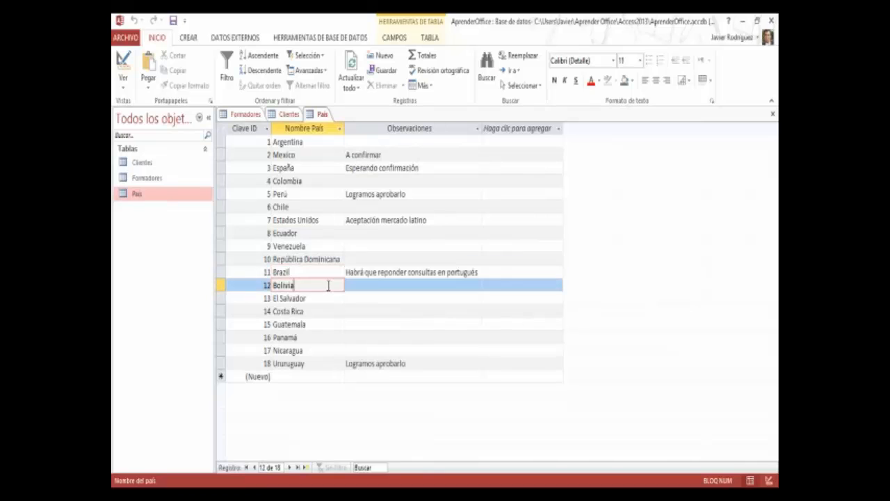
pyautogui.click(323, 298)
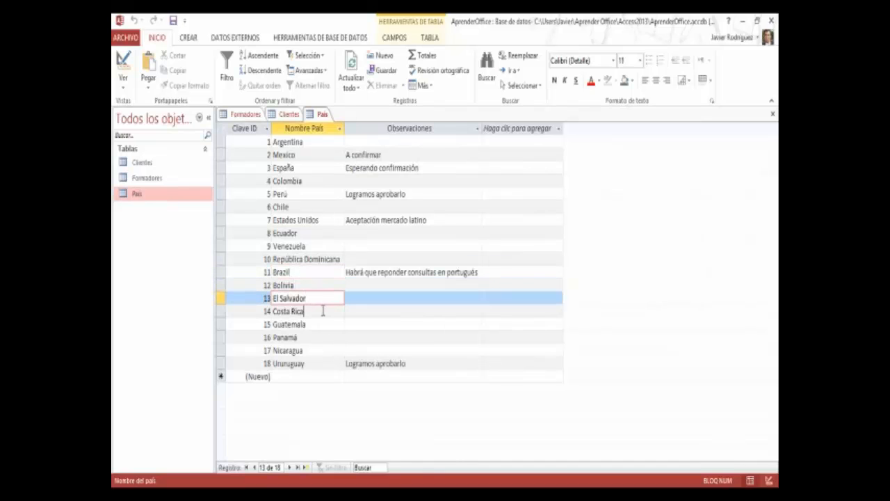
pyautogui.click(323, 312)
pyautogui.click(321, 325)
pyautogui.click(322, 337)
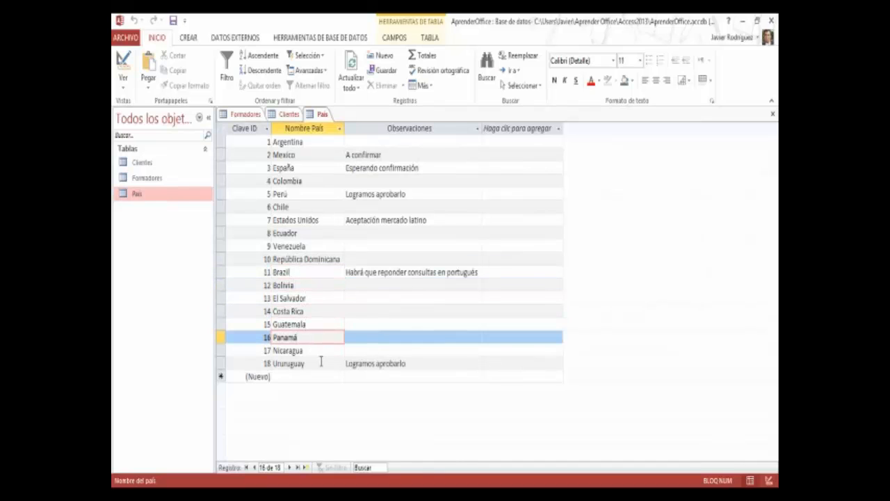
pyautogui.click(322, 364)
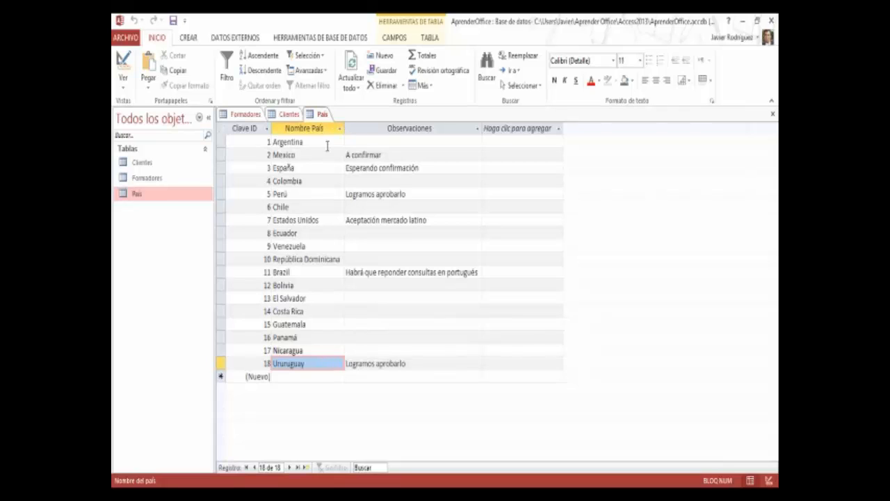
pyautogui.click(325, 142)
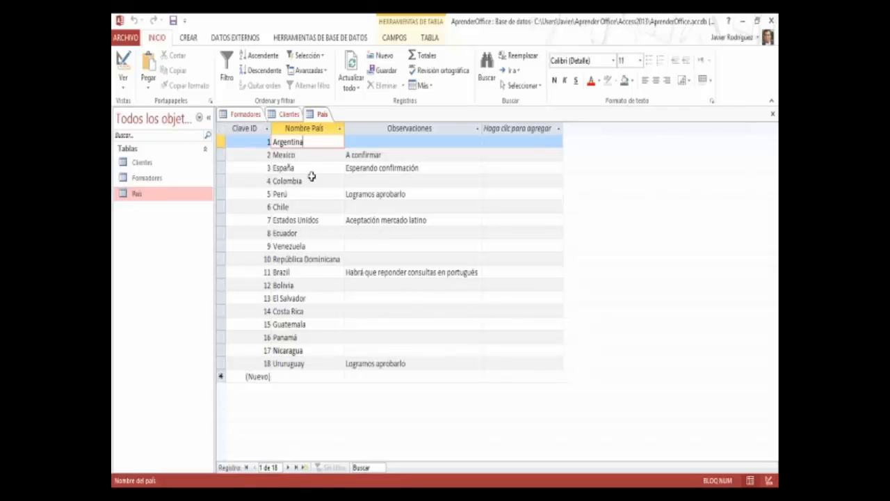
# - Show the Clientes table in Design view and add a new field named clientes_pais
pyautogui.click(292, 114)
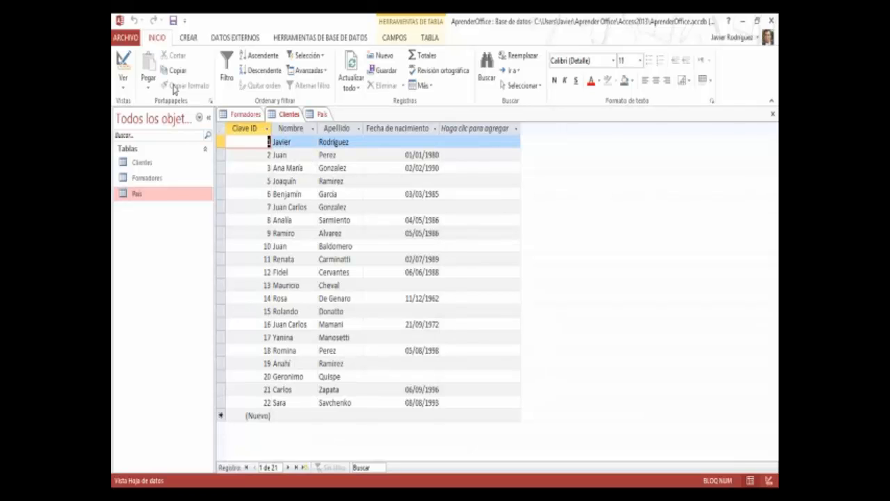
pyautogui.click(124, 62)
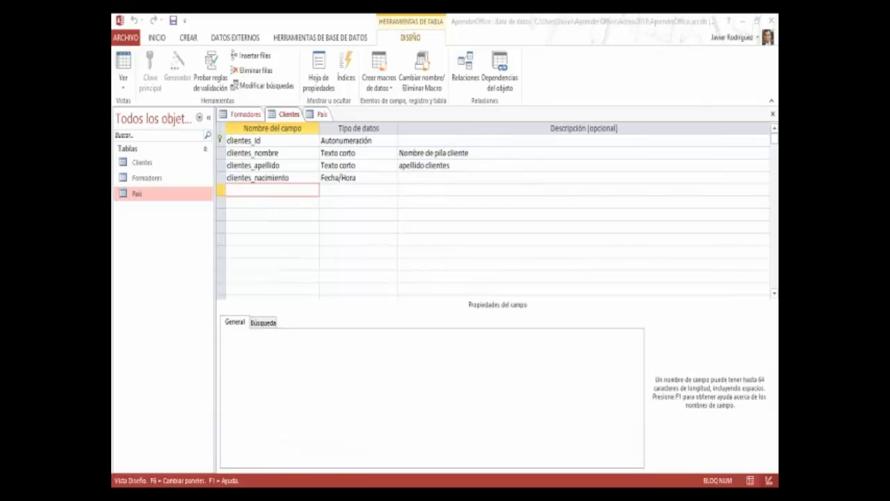
pyautogui.hotkey('alt', 'Tab')
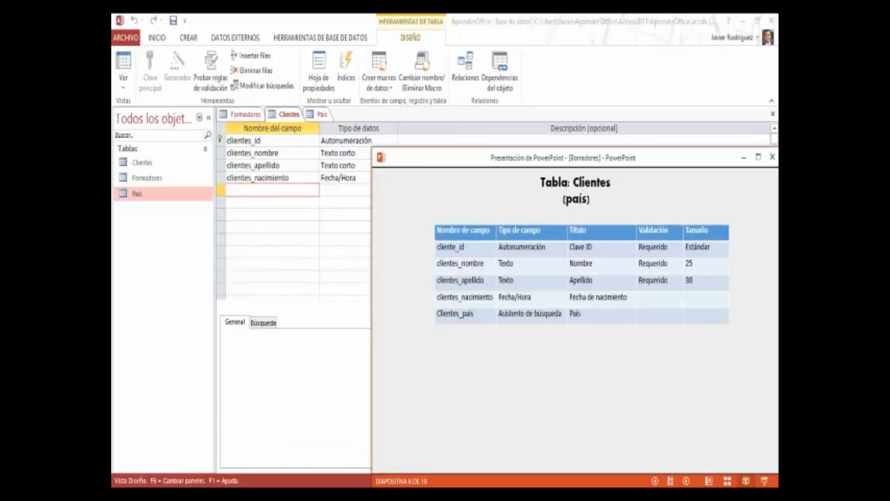
pyautogui.click(278, 189)
pyautogui.write('clientes_')
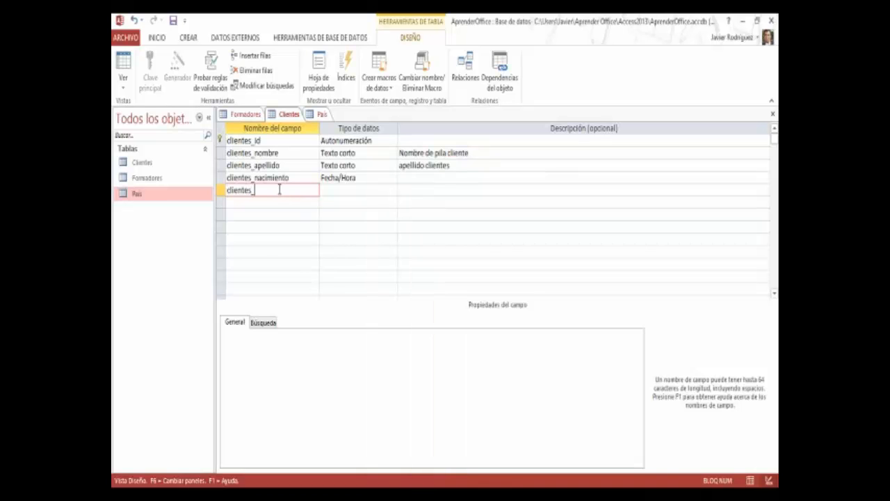
pyautogui.write('pais')
pyautogui.press('Tab')
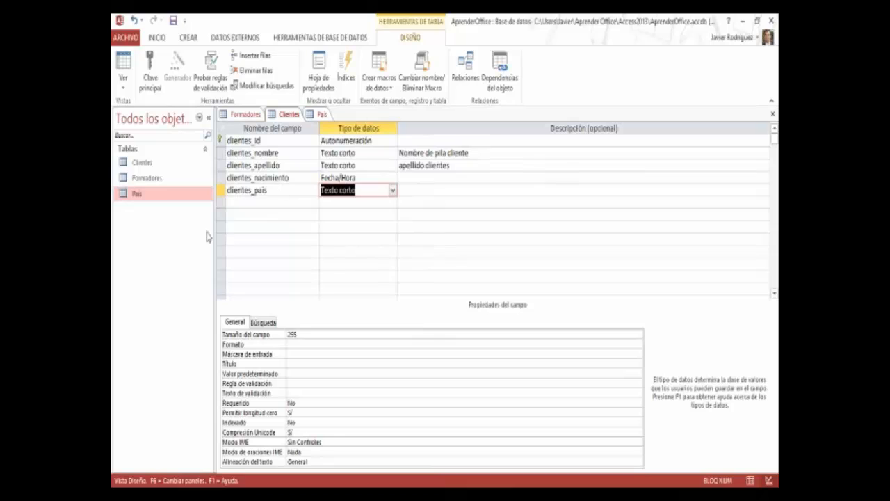
# - Set the clientes_pais data type to the lookup wizard and have it look up values from the País table
pyautogui.write('asistente para búsque')
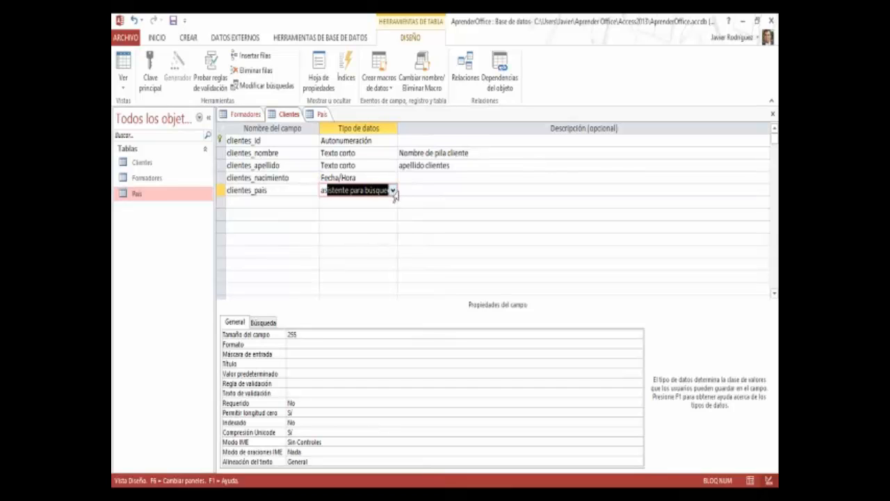
pyautogui.click(404, 191)
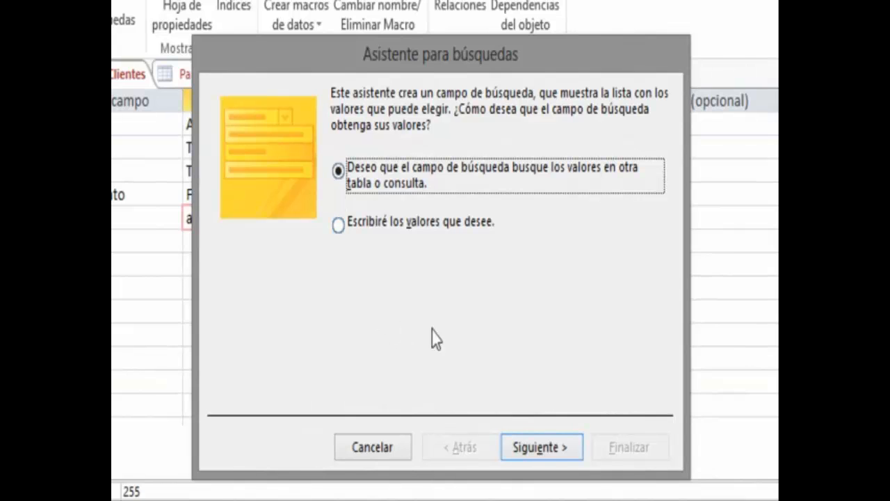
pyautogui.click(541, 447)
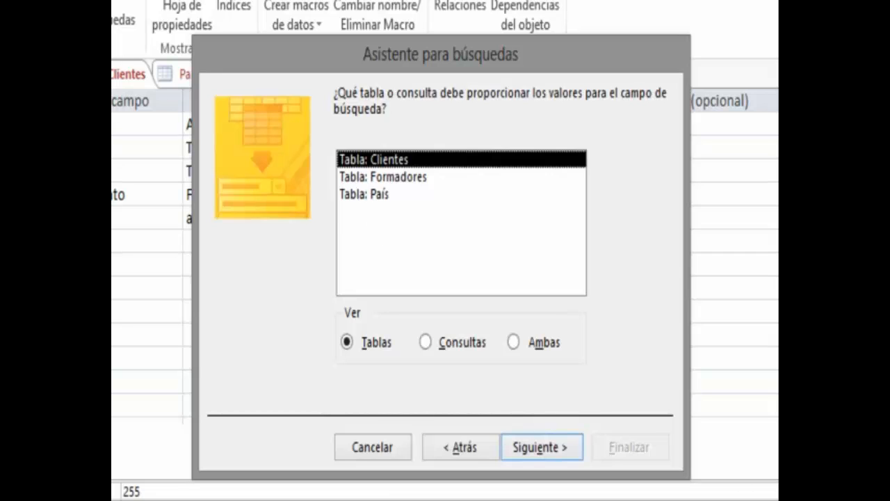
pyautogui.click(380, 198)
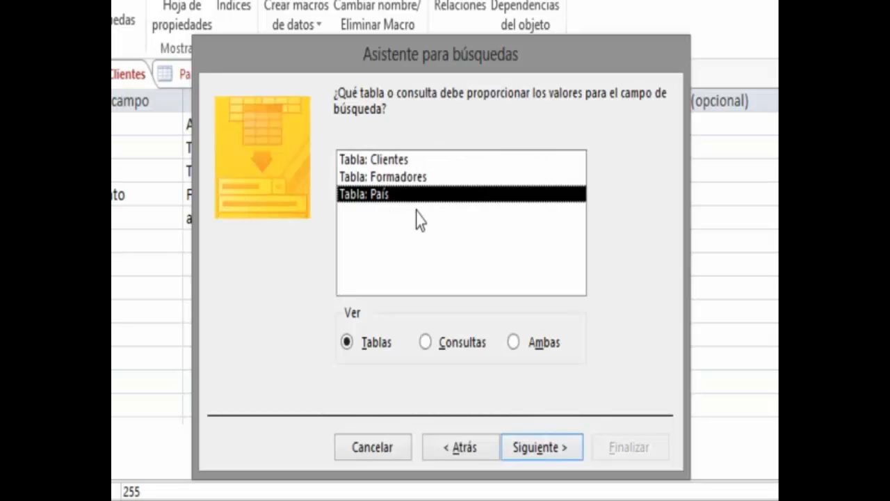
pyautogui.click(518, 459)
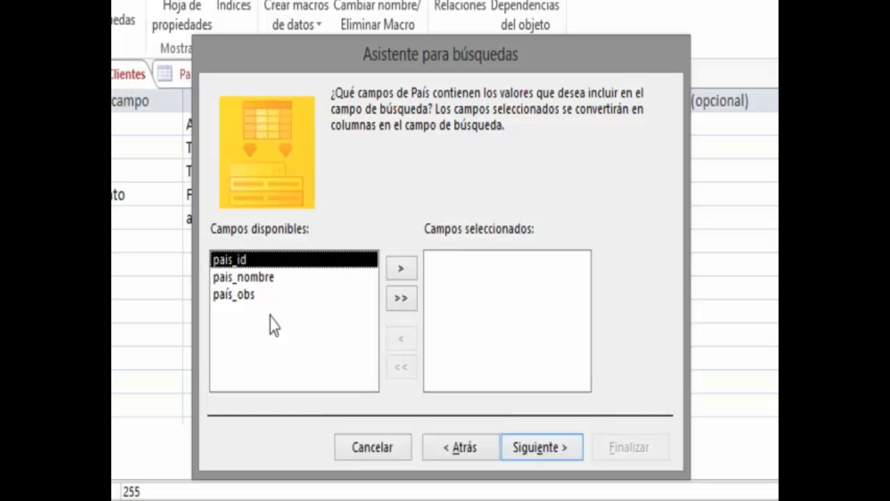
# - Include only the pais_nombre field as the column of the lookup field
pyautogui.click(401, 306)
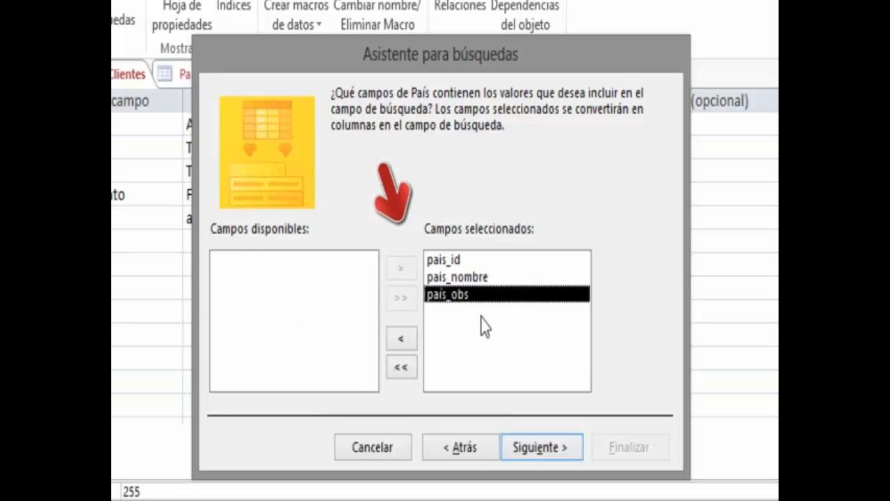
pyautogui.click(402, 368)
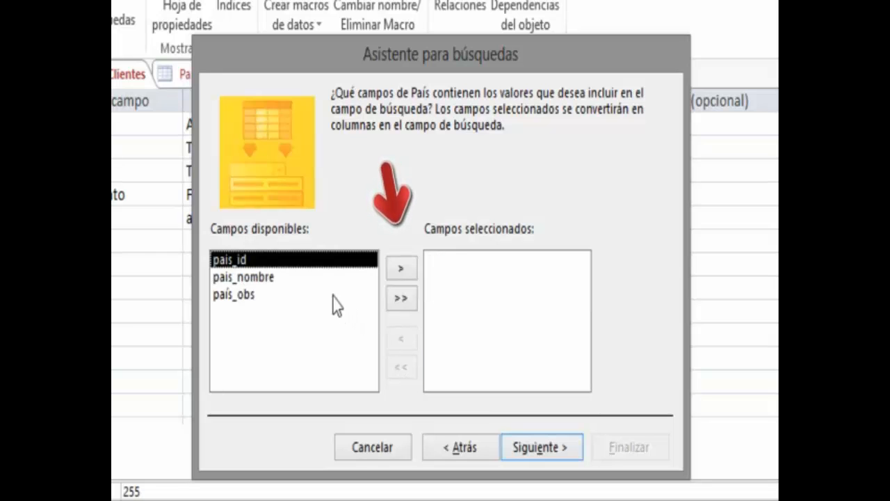
pyautogui.click(271, 278)
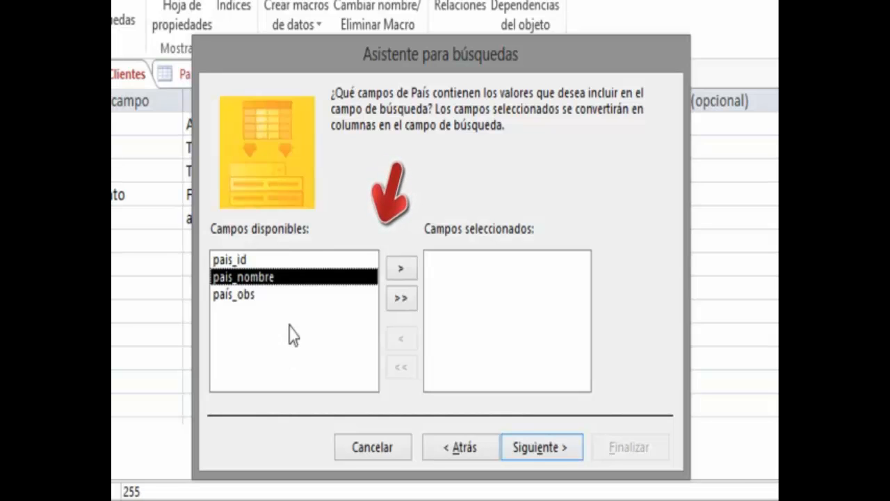
pyautogui.click(401, 270)
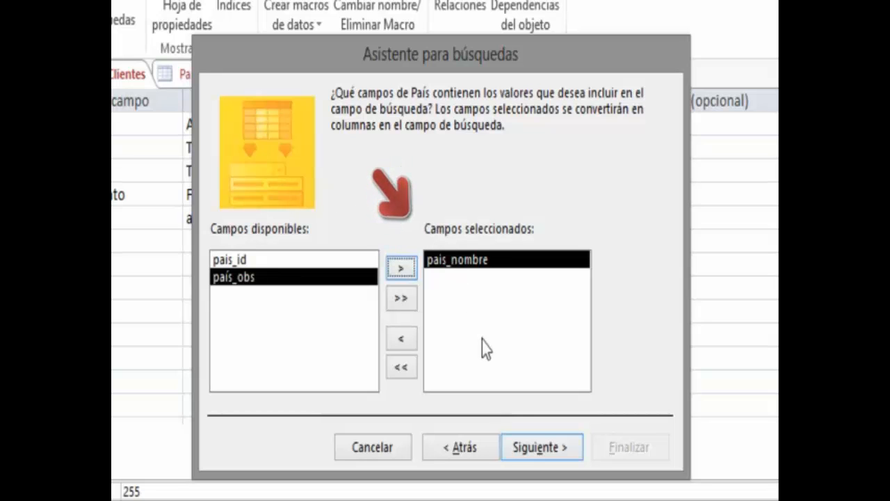
pyautogui.click(522, 446)
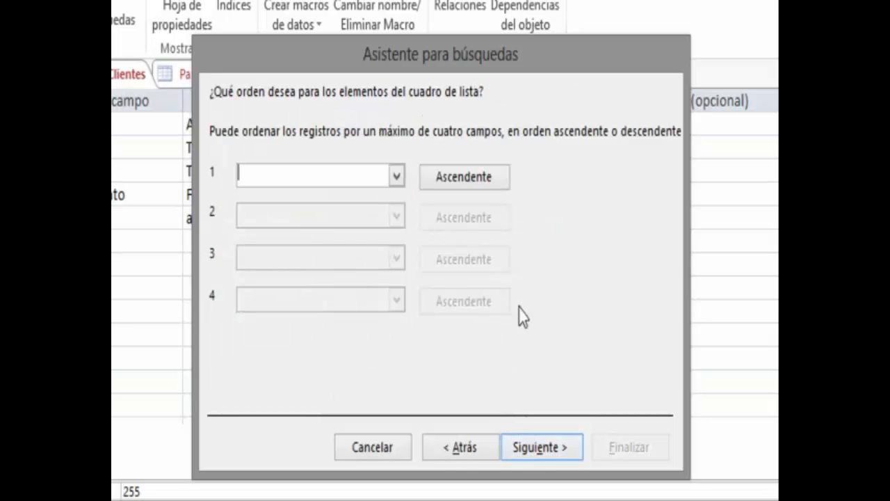
# - Sort the lookup list by pais_nombre in ascending order
pyautogui.click(397, 177)
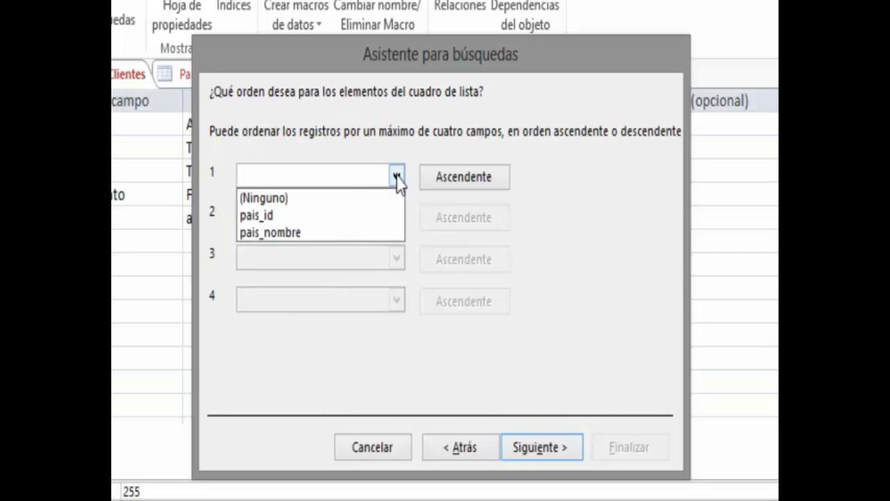
pyautogui.click(293, 233)
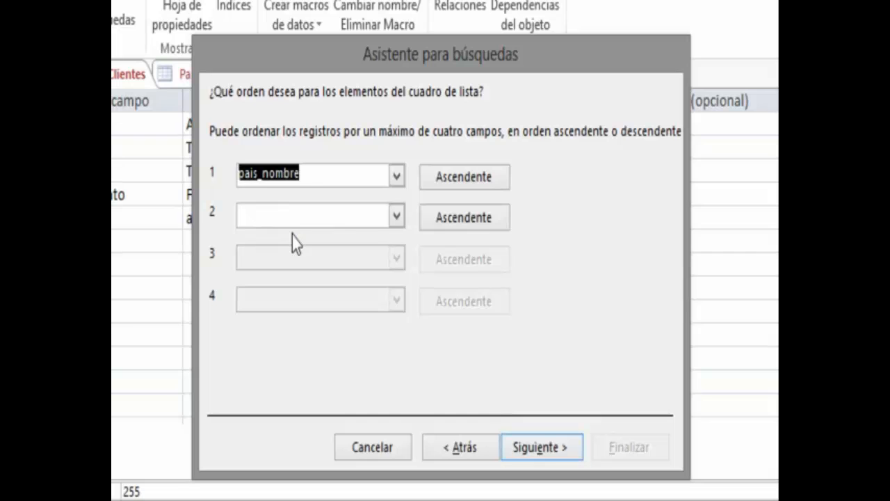
pyautogui.click(479, 184)
pyautogui.click(477, 183)
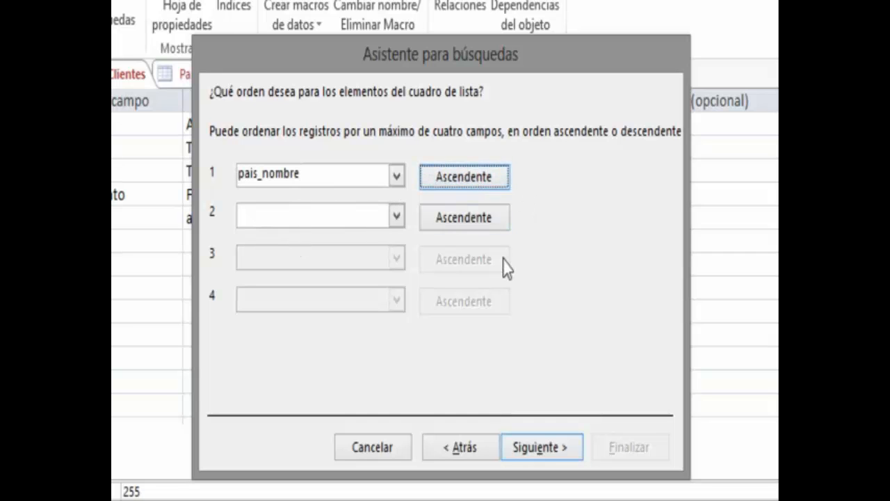
pyautogui.click(536, 445)
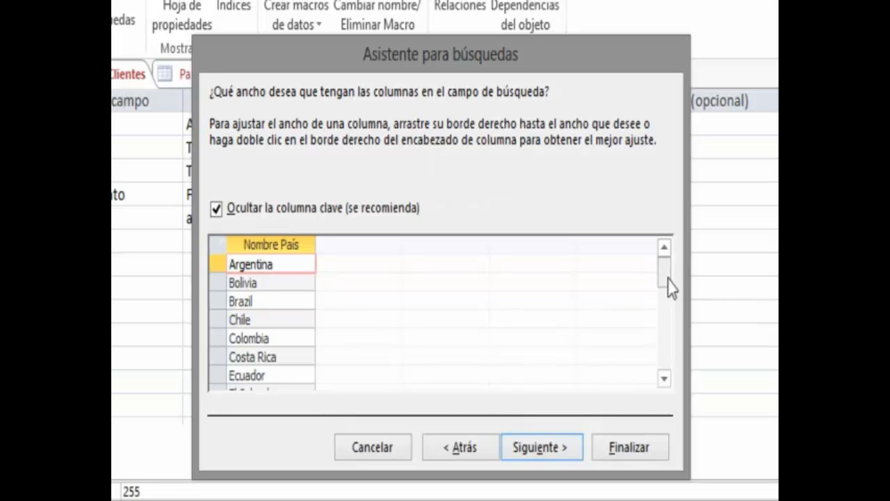
# - Widen the Nombre País lookup column to fit the longest country name, and finish the wizard, saving the table
pyautogui.moveTo(669, 287); pyautogui.dragTo(669, 338)
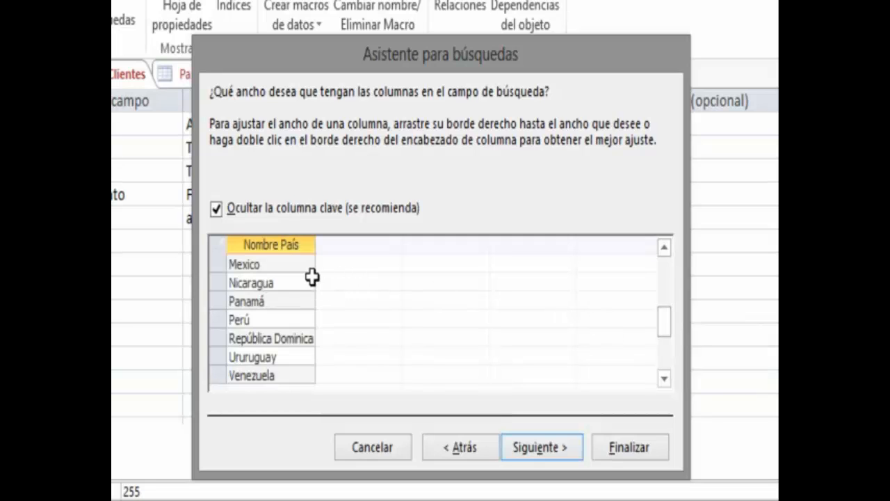
pyautogui.moveTo(316, 246); pyautogui.dragTo(337, 252)
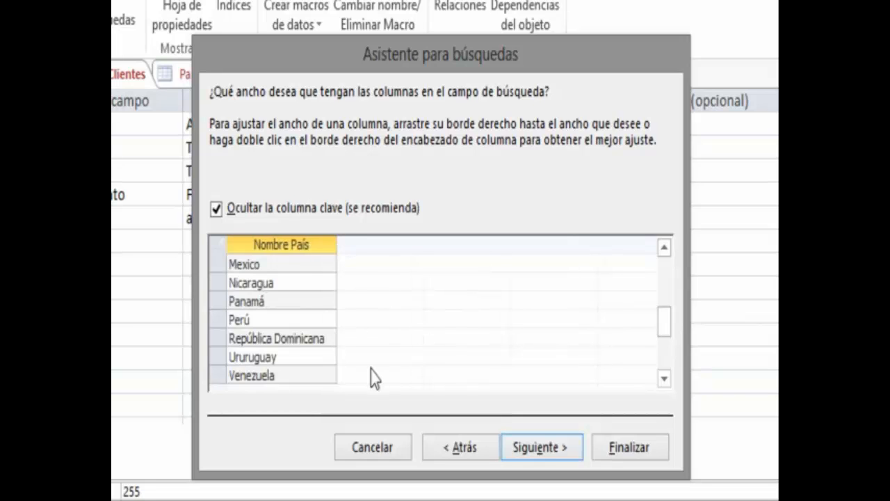
pyautogui.click(572, 448)
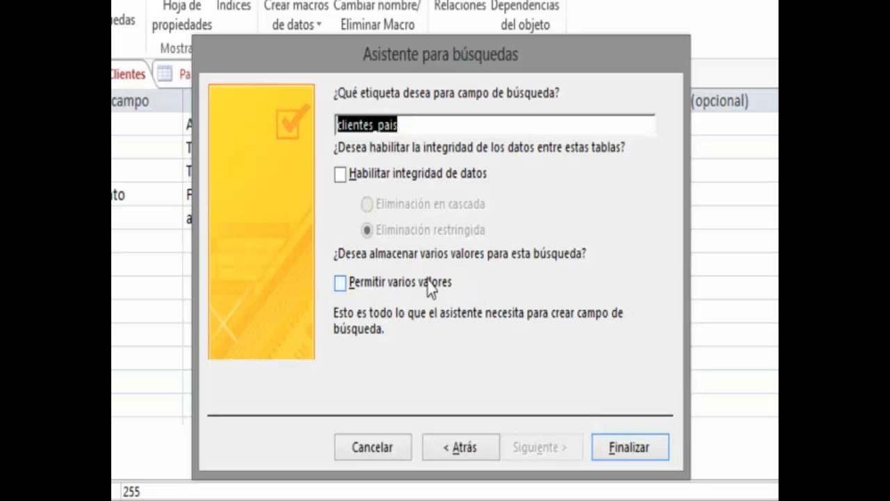
pyautogui.click(628, 458)
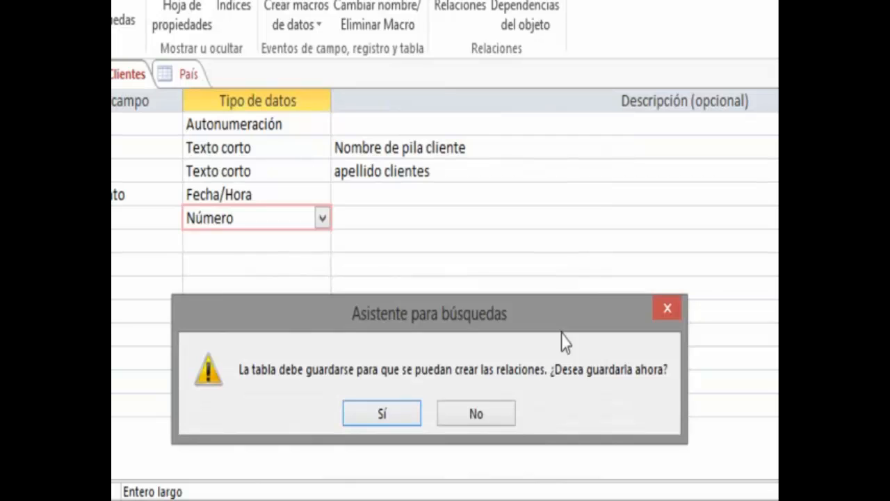
pyautogui.click(380, 421)
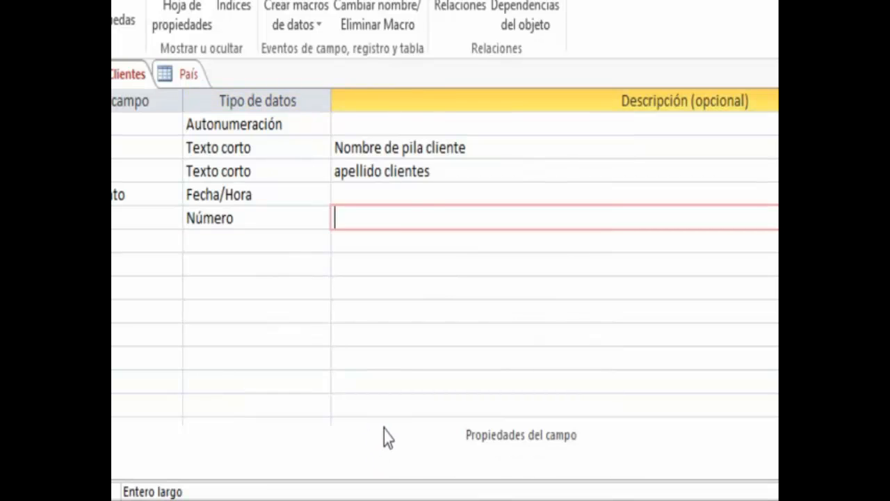
# - Display the lookup properties of the clientes_pais field to examine its row source
pyautogui.click(259, 216)
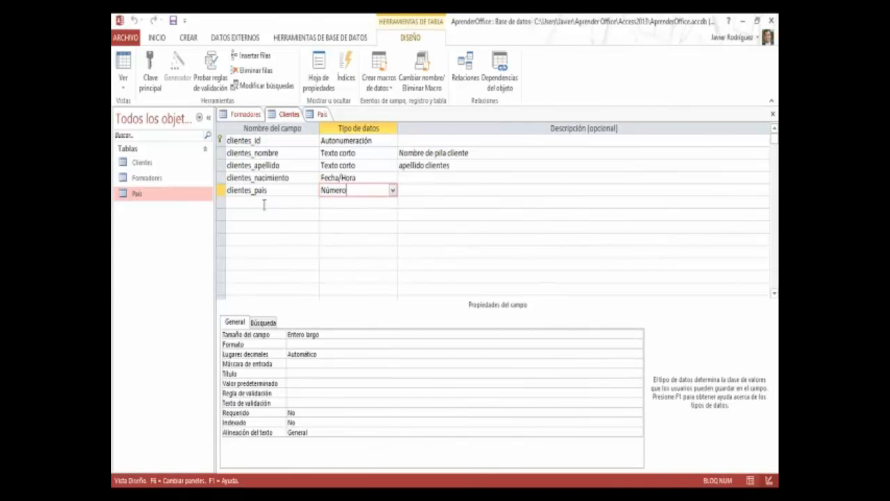
pyautogui.click(271, 326)
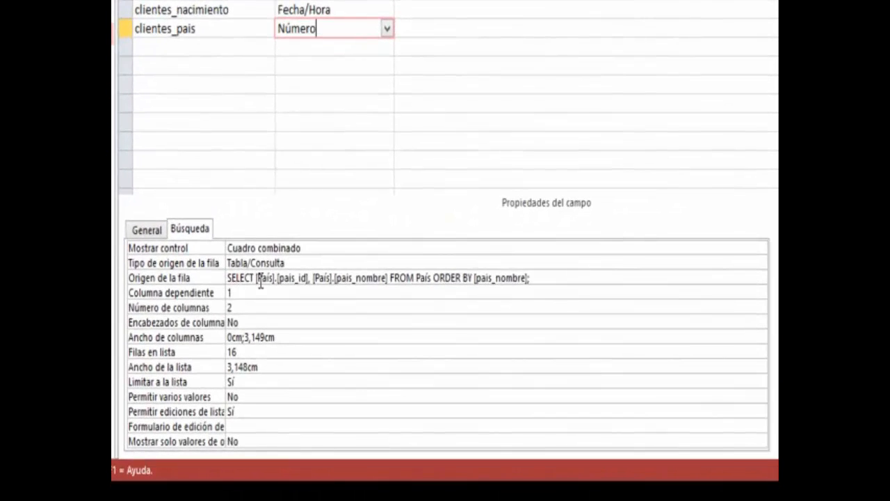
# - Examine the row source and available display controls of clientes_pais, keeping Cuadro combinado as the control
pyautogui.click(549, 277)
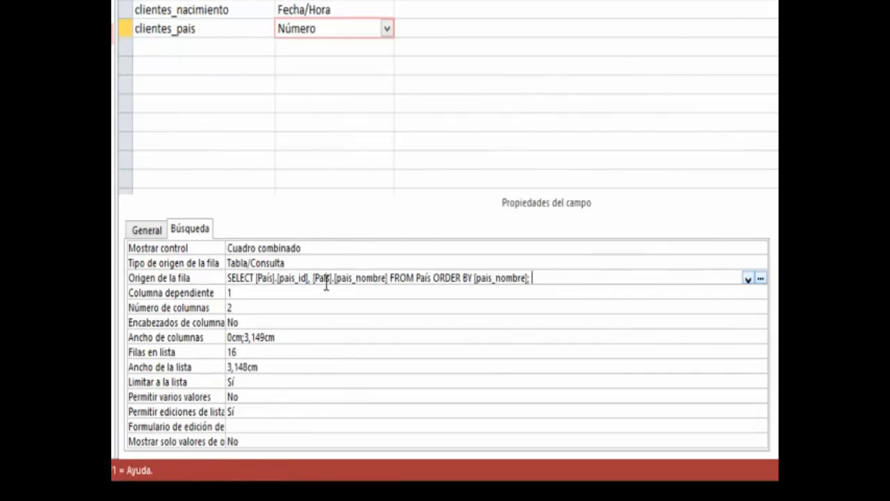
pyautogui.click(346, 249)
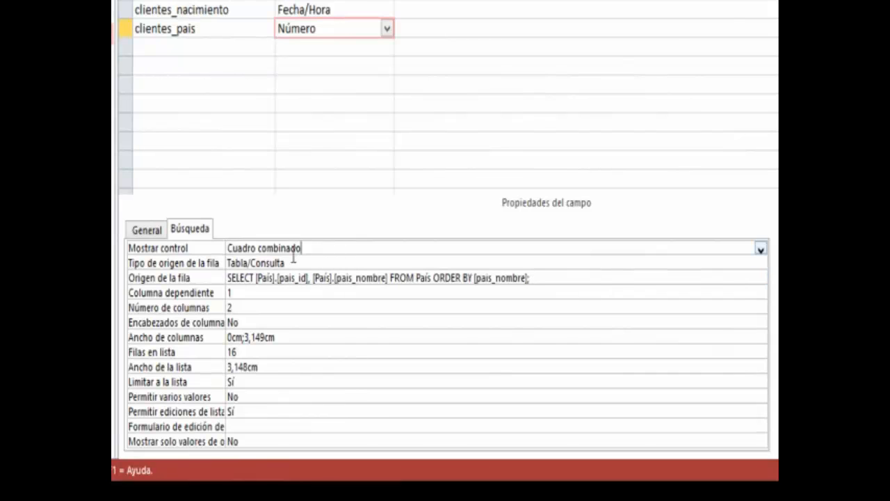
pyautogui.click(762, 251)
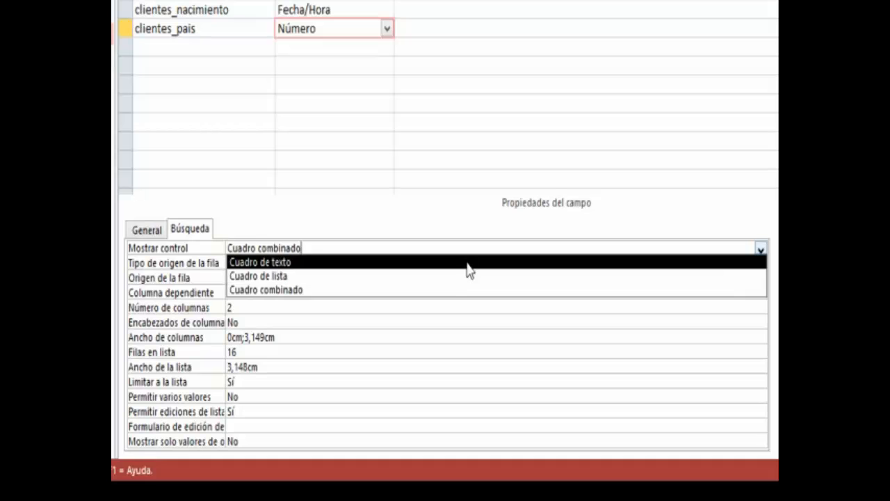
pyautogui.click(424, 291)
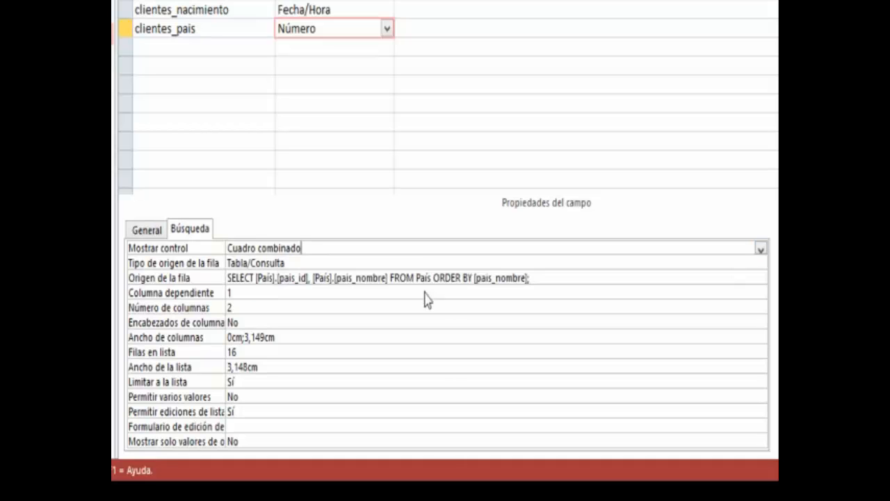
# - Set the title (Título) of the clientes_pais field to País in its general properties
pyautogui.click(147, 230)
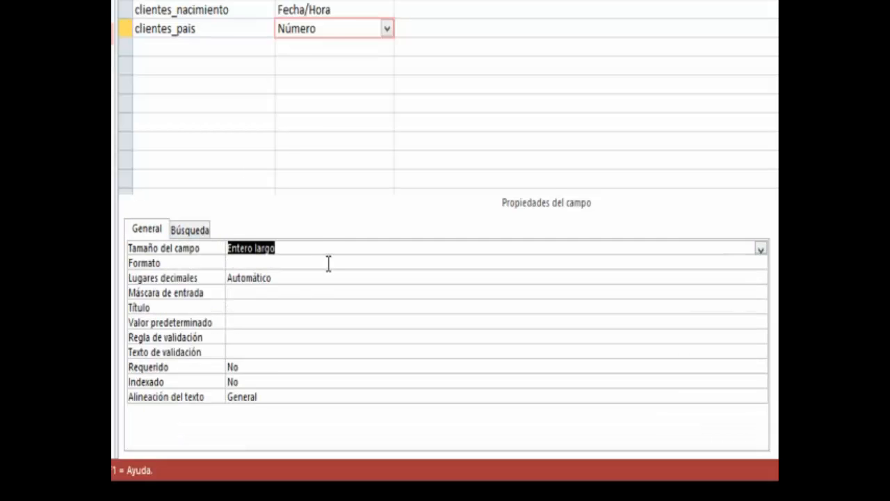
pyautogui.click(257, 307)
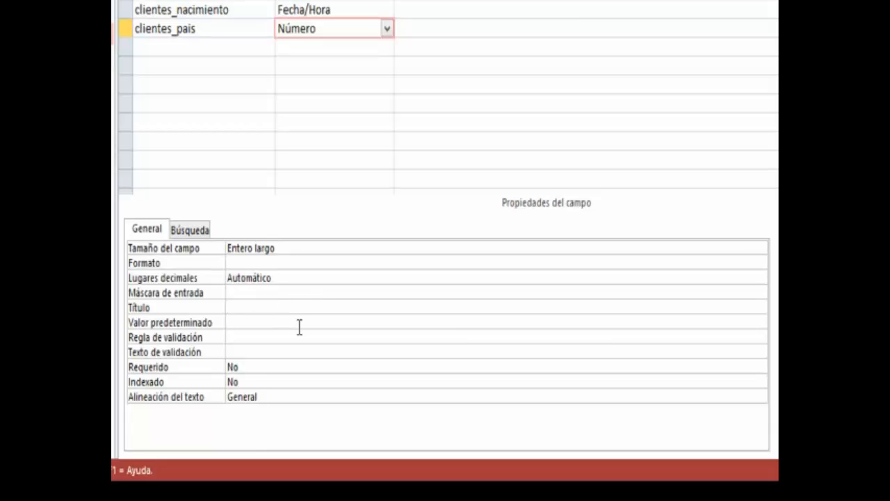
pyautogui.write('País')
pyautogui.click(300, 334)
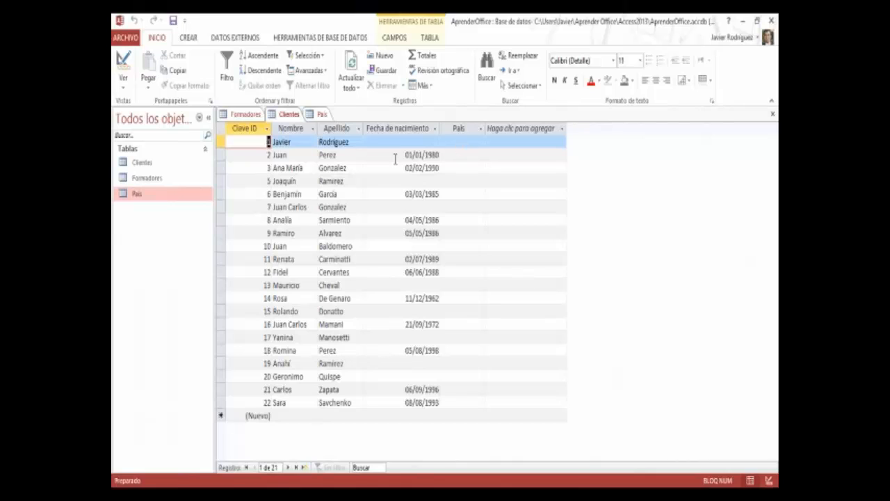
# - In the Clientes datasheet, assign Argentina as the first record's country and widen the País column
pyautogui.click(453, 147)
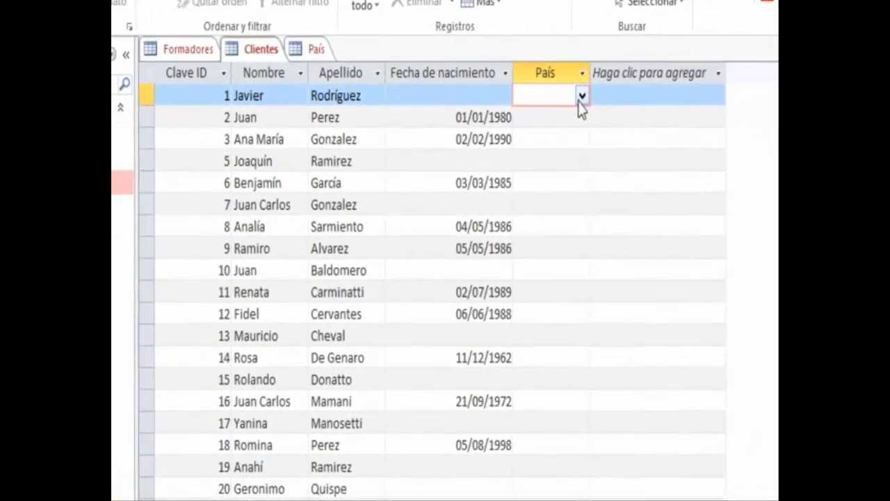
pyautogui.click(480, 141)
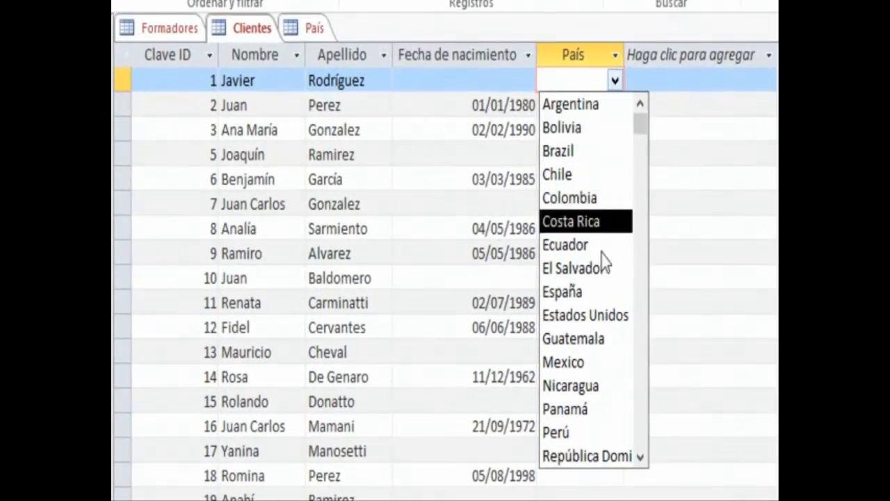
pyautogui.click(615, 105)
pyautogui.moveTo(624, 57); pyautogui.dragTo(659, 48)
# - Set the País value to Mexico for the second record and España for the third record
pyautogui.click(624, 105)
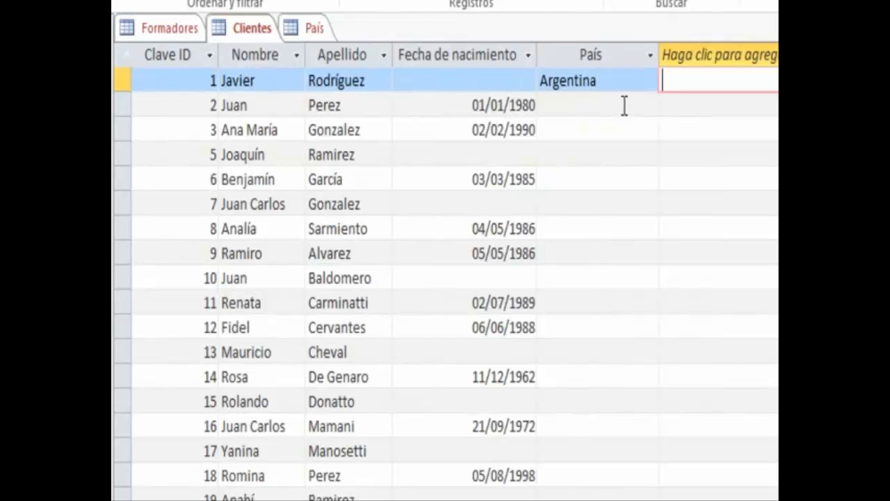
pyautogui.click(652, 106)
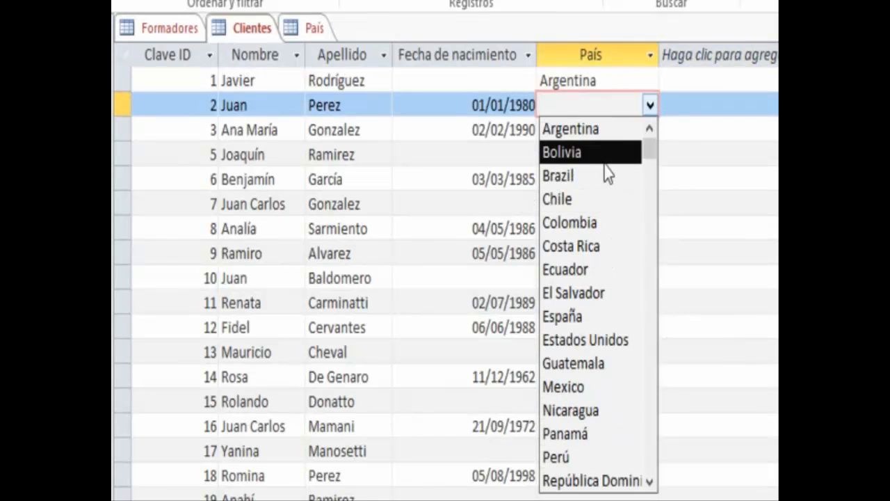
pyautogui.click(592, 388)
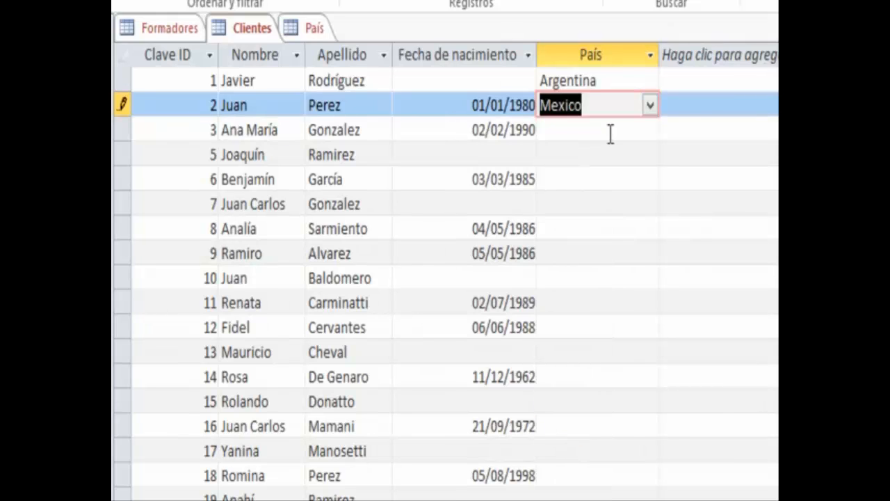
pyautogui.click(611, 134)
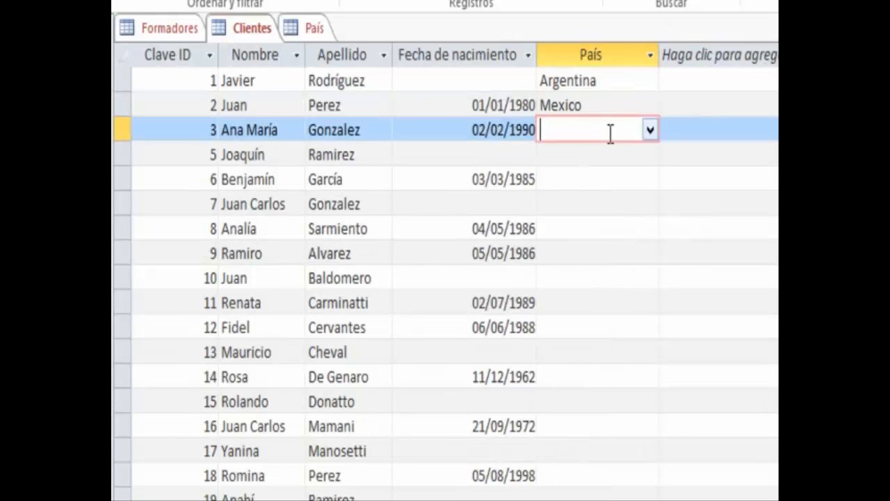
pyautogui.click(650, 130)
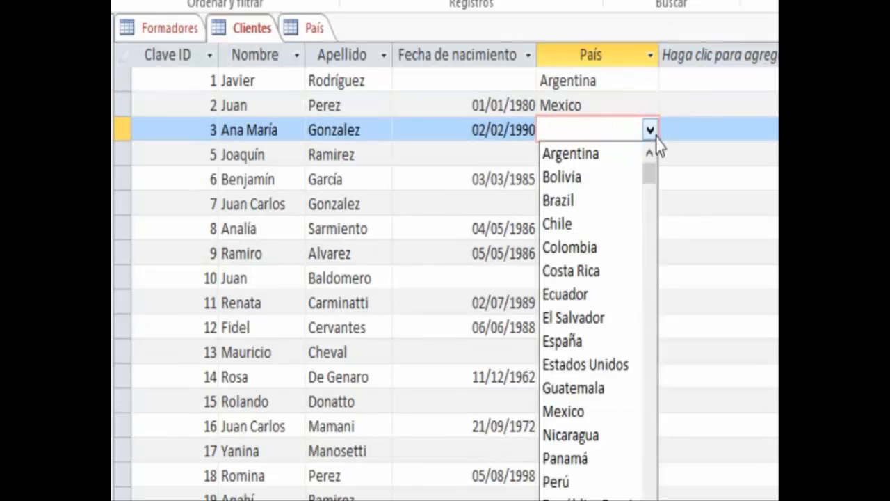
pyautogui.click(617, 341)
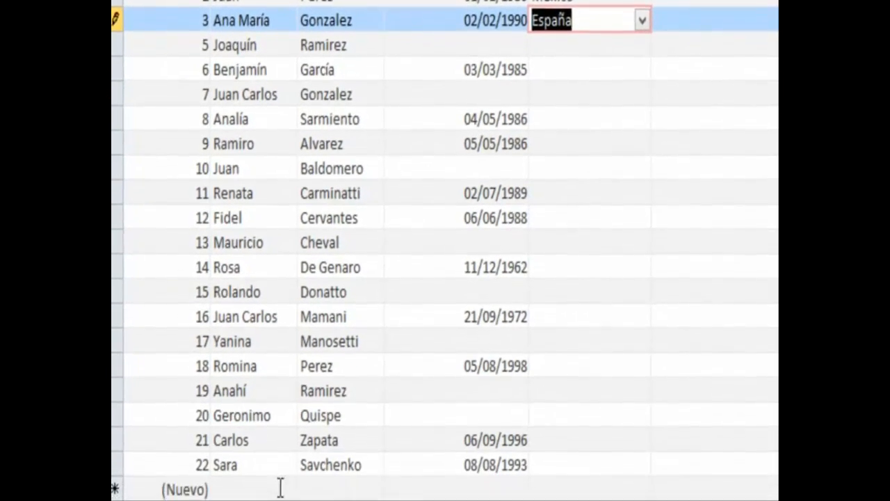
# - Display the country list in the new record and in the fourth record to examine the available choices
pyautogui.click(280, 484)
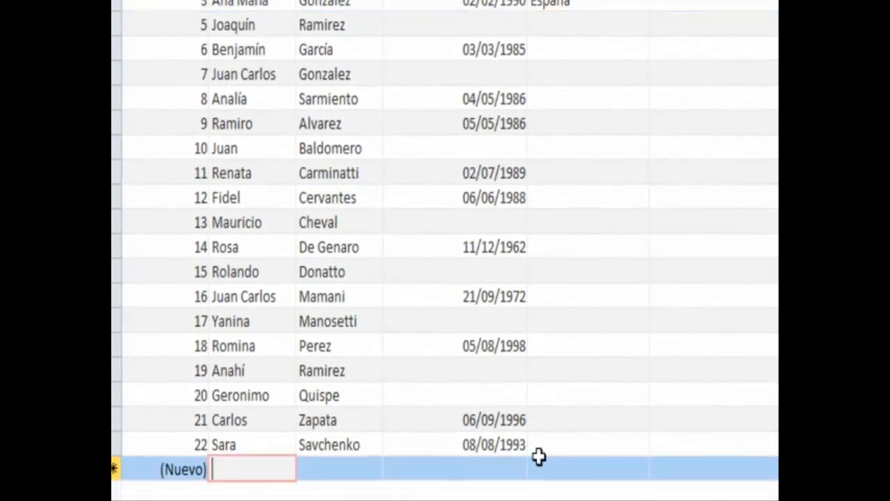
pyautogui.click(582, 471)
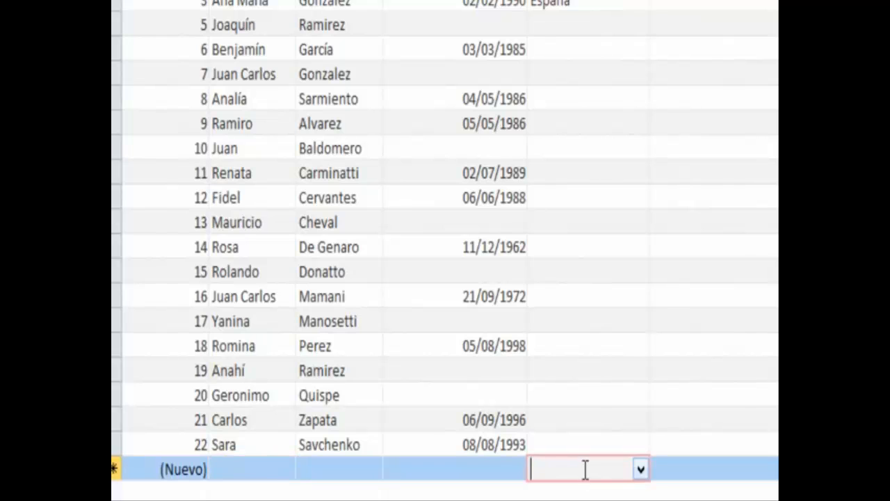
pyautogui.click(641, 471)
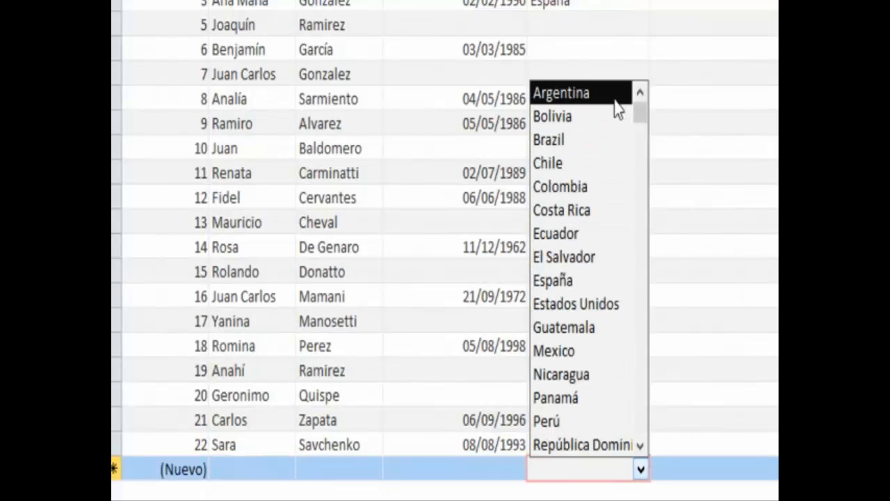
pyautogui.click(611, 24)
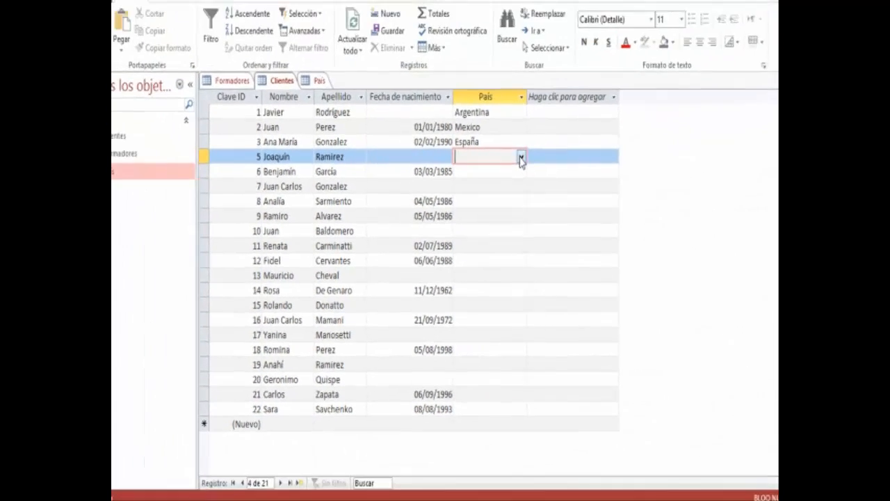
pyautogui.click(616, 53)
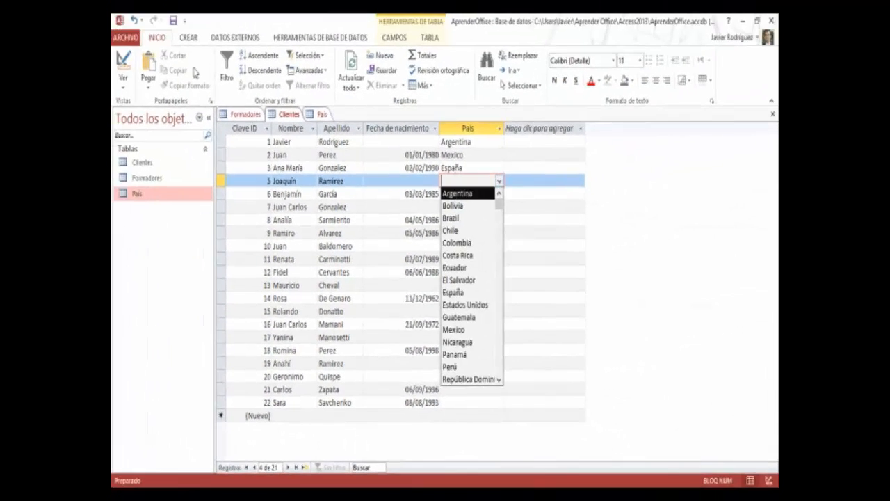
# - Compare the data type of clientes_pais in the Clientes design with that of pais_id in the País design
pyautogui.click(126, 61)
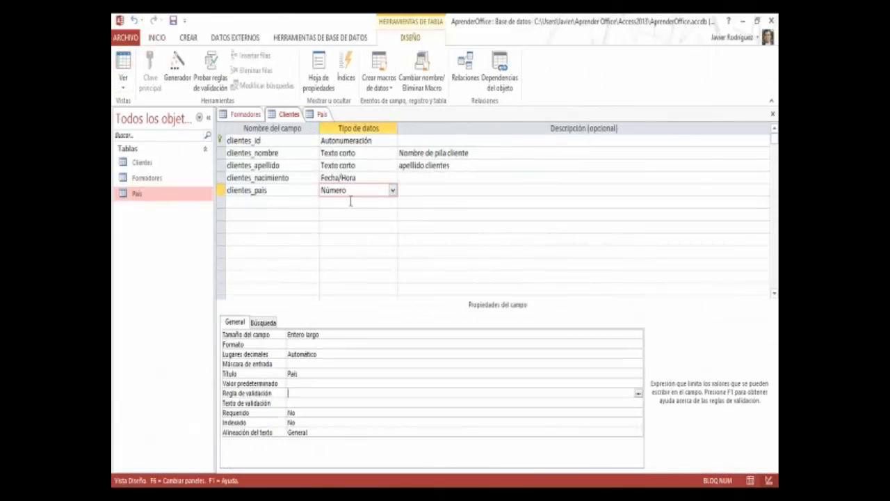
pyautogui.click(322, 114)
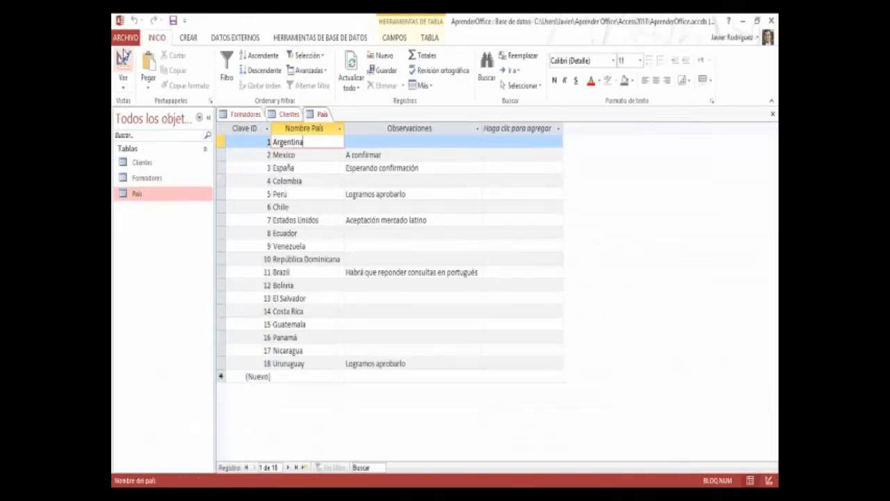
pyautogui.click(123, 62)
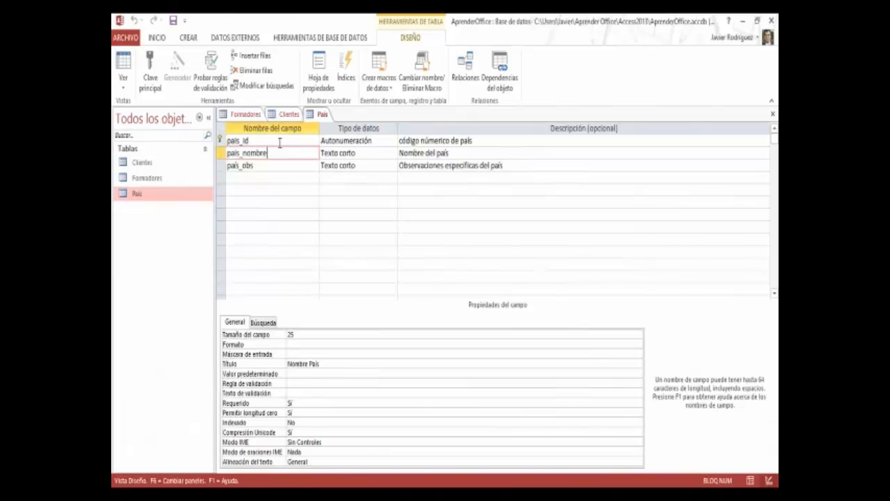
pyautogui.click(393, 141)
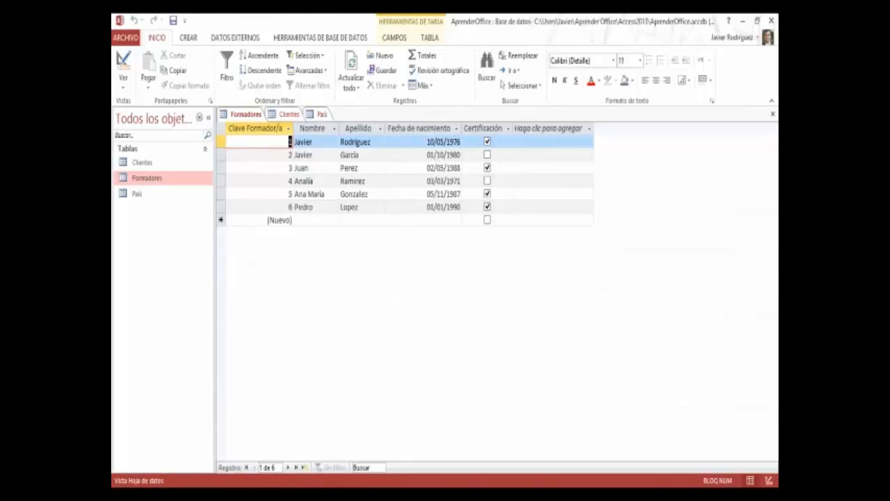
# - Check the Formadores field specification in PowerPoint, and add a formadores_cursos field with Asistente para búsquedas to the Formadores table's design in Access
pyautogui.hotkey('alt', 'Tab')
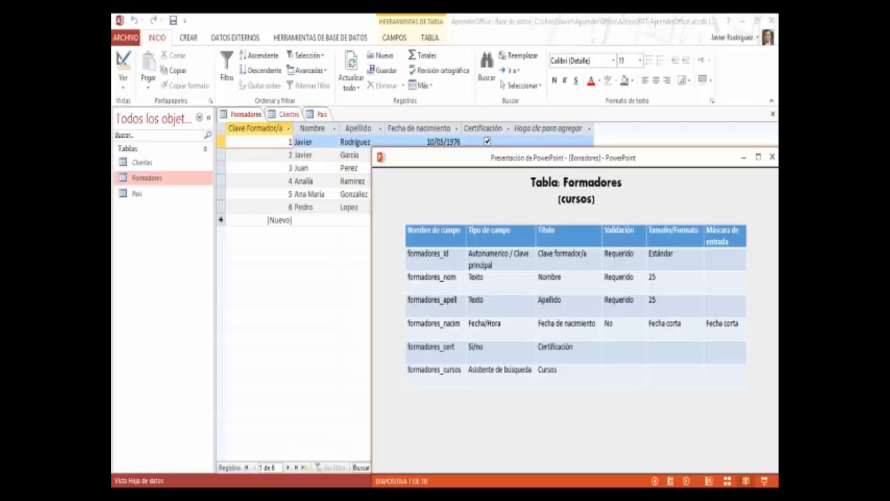
pyautogui.click(285, 294)
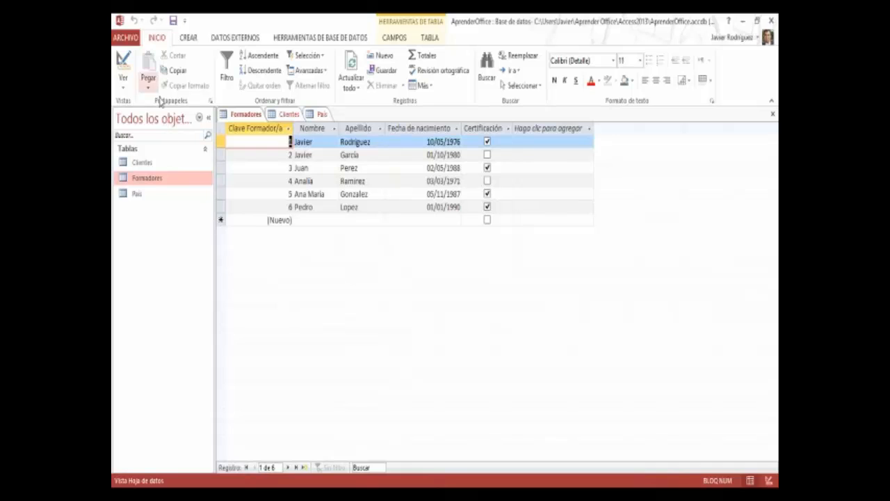
pyautogui.click(124, 67)
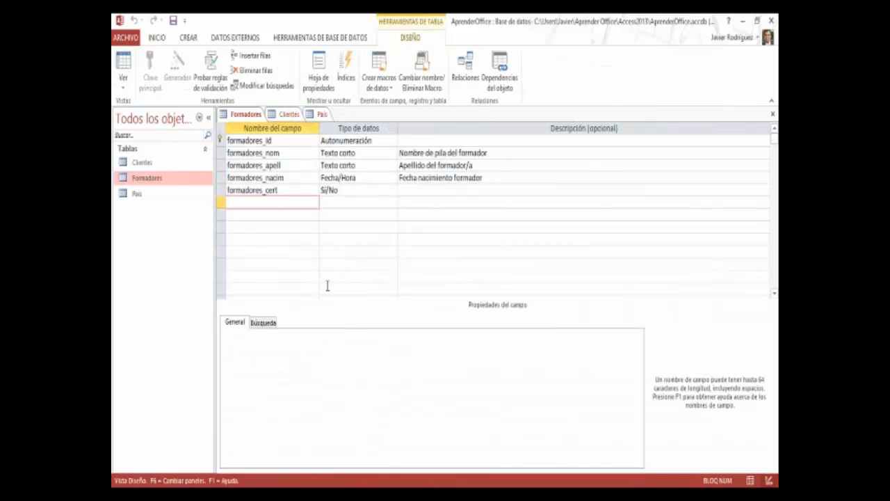
pyautogui.write('formadores_cursos')
pyautogui.press('Tab')
pyautogui.click(393, 202)
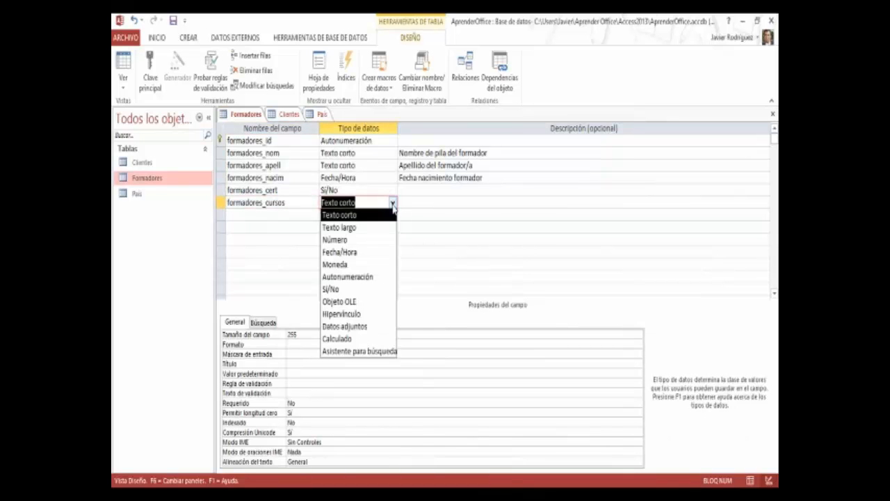
pyautogui.click(366, 353)
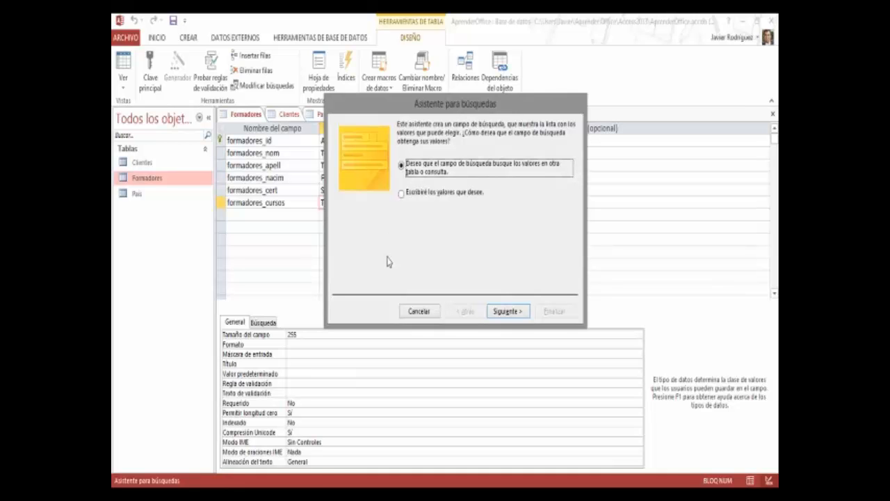
# - Choose to supply the lookup values manually, and enter Access, Excel and Infopath as the first three values of the one-column list
pyautogui.click(404, 199)
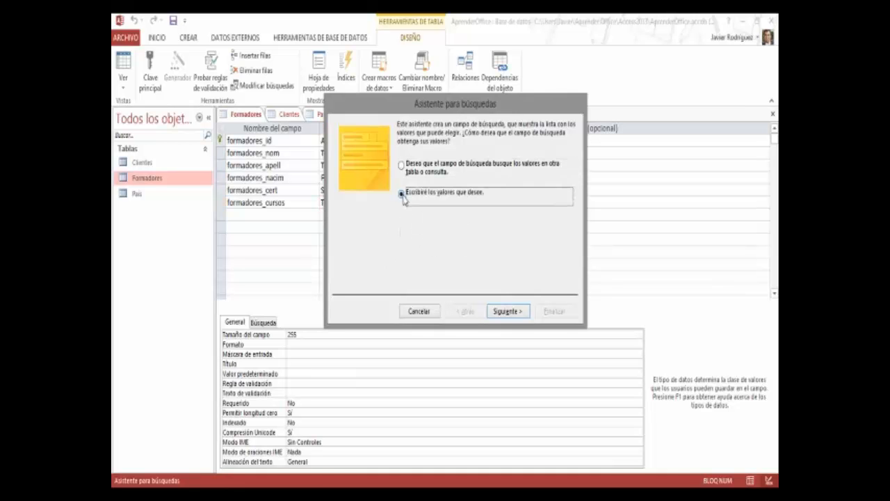
pyautogui.click(516, 338)
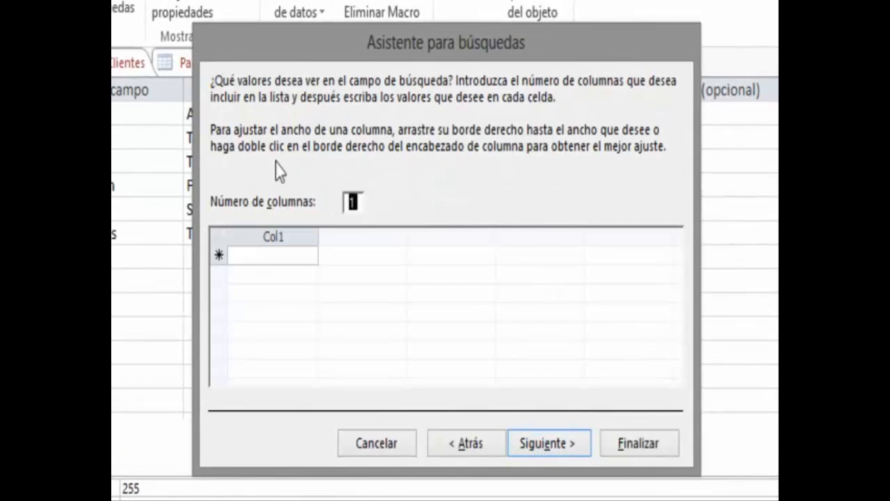
pyautogui.click(242, 253)
pyautogui.write('Ac')
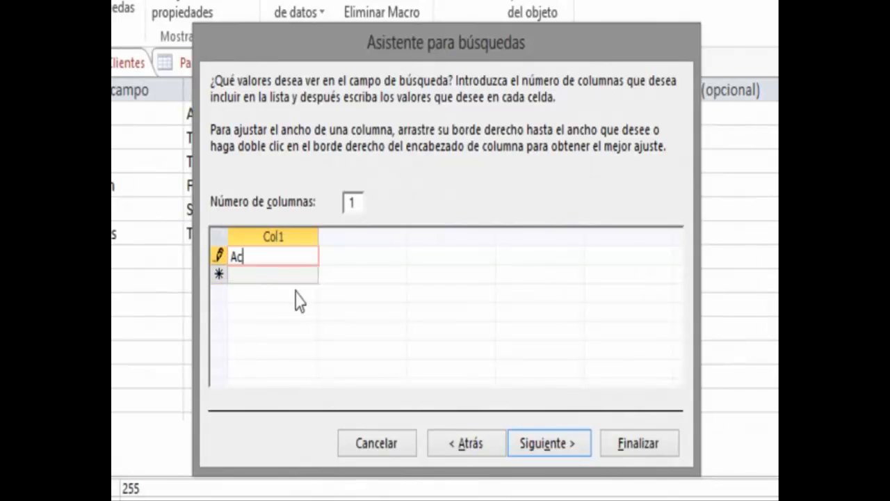
pyautogui.write('cess')
pyautogui.press('Return')
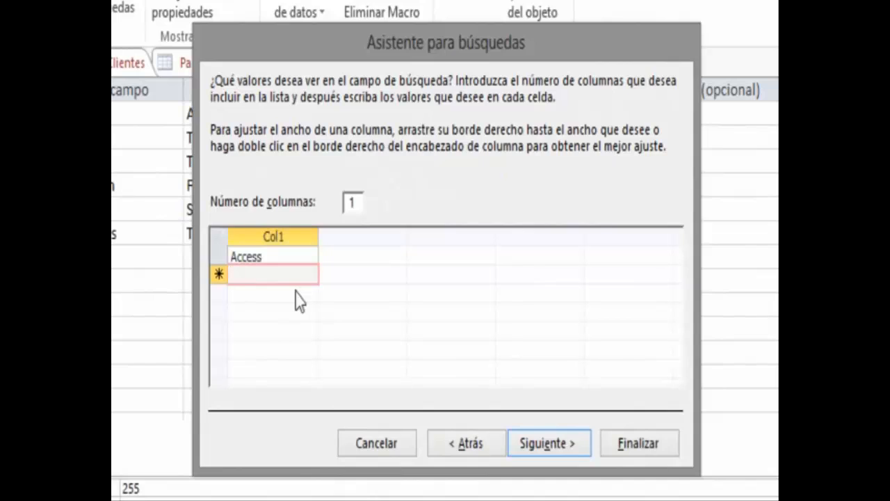
pyautogui.write('Excel')
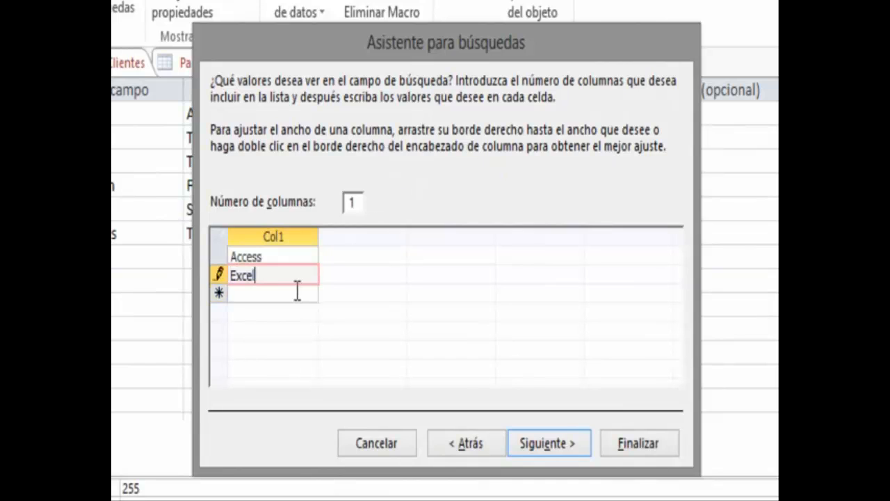
pyautogui.press('Return')
pyautogui.write('In')
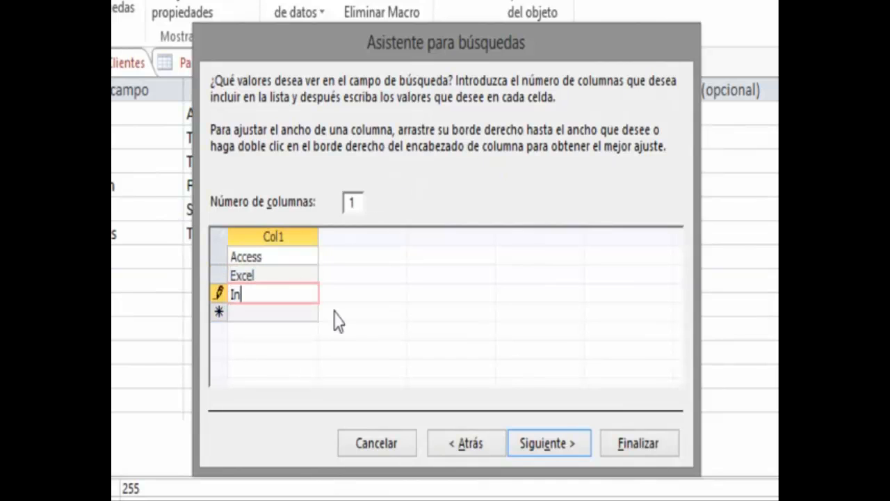
pyautogui.write('fopath')
pyautogui.press('Return')
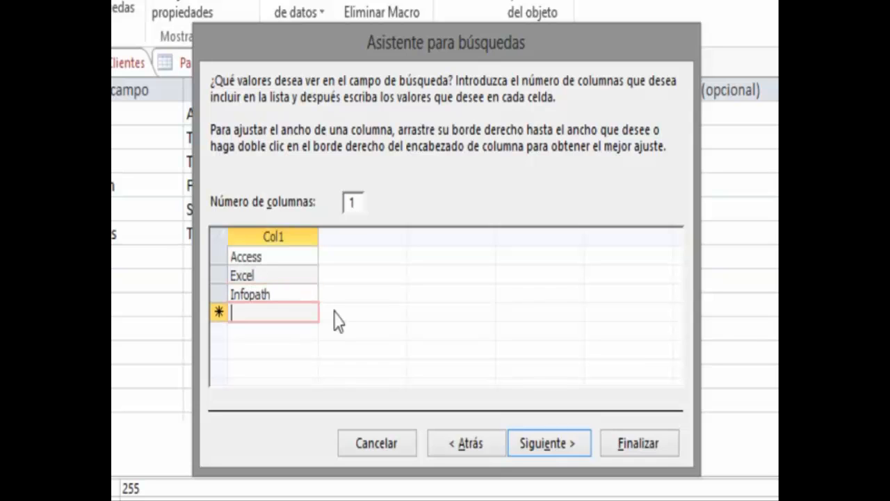
# - Add OneNote, PowerPoint, Publisher and Word to the lookup value list
pyautogui.write('OneNote')
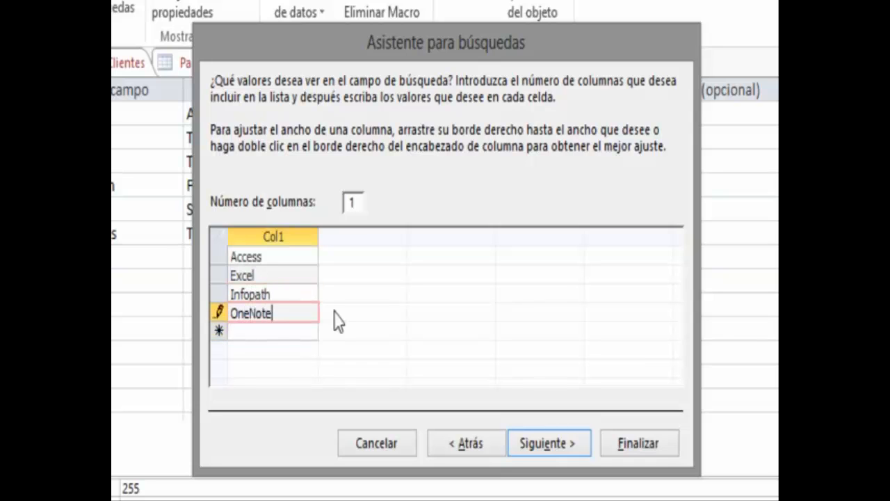
pyautogui.press('Return')
pyautogui.write('owe')
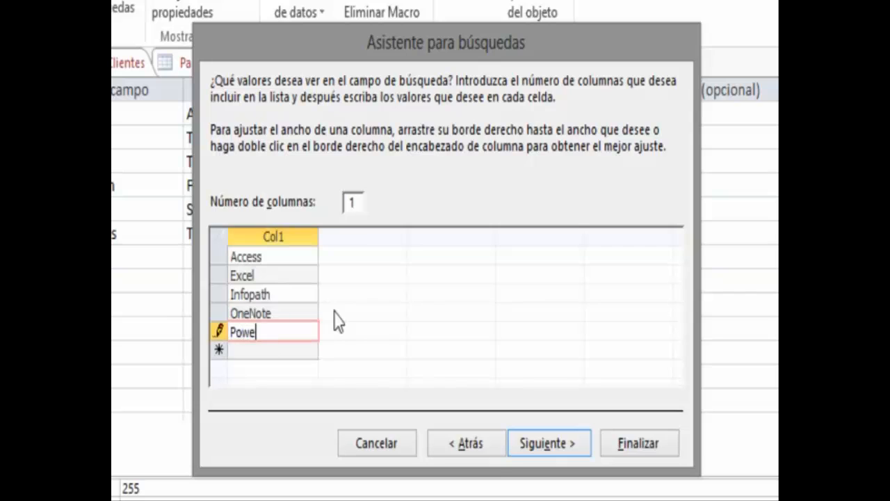
pyautogui.write('rPoint')
pyautogui.press('Return')
pyautogui.write('Publi')
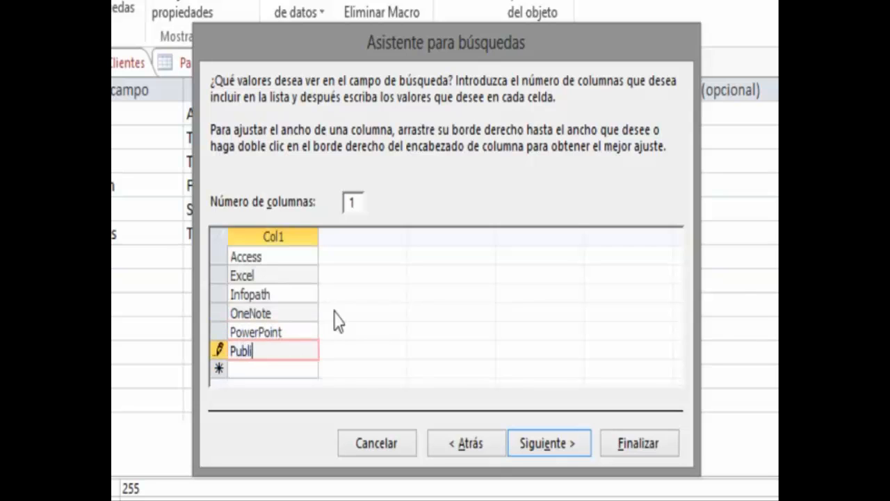
pyautogui.write('sher')
pyautogui.press('Return')
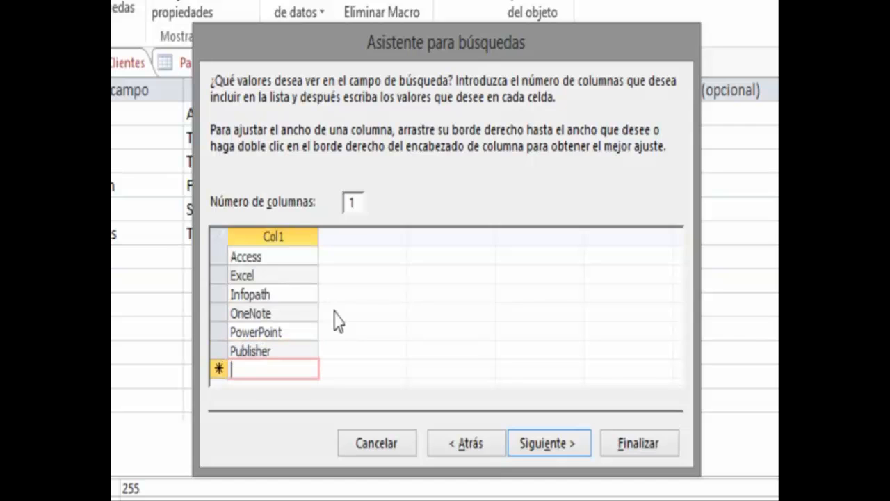
pyautogui.write('Word')
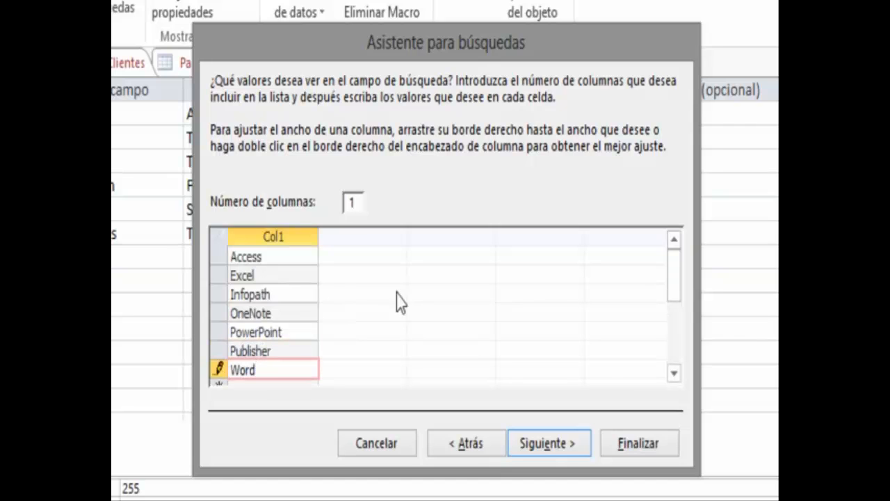
pyautogui.moveTo(676, 284)
pyautogui.mouseDown()
pyautogui.moveTo(679, 320)
pyautogui.moveTo(677, 294)
pyautogui.mouseUp()
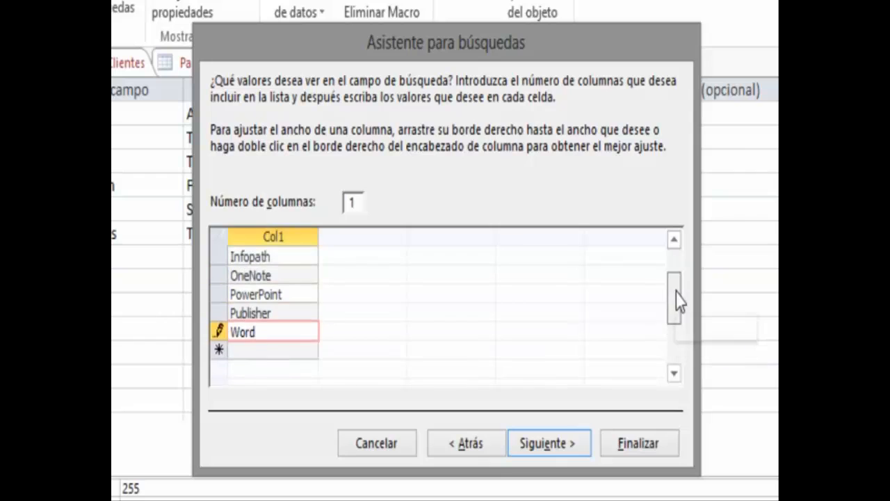
pyautogui.press('Return')
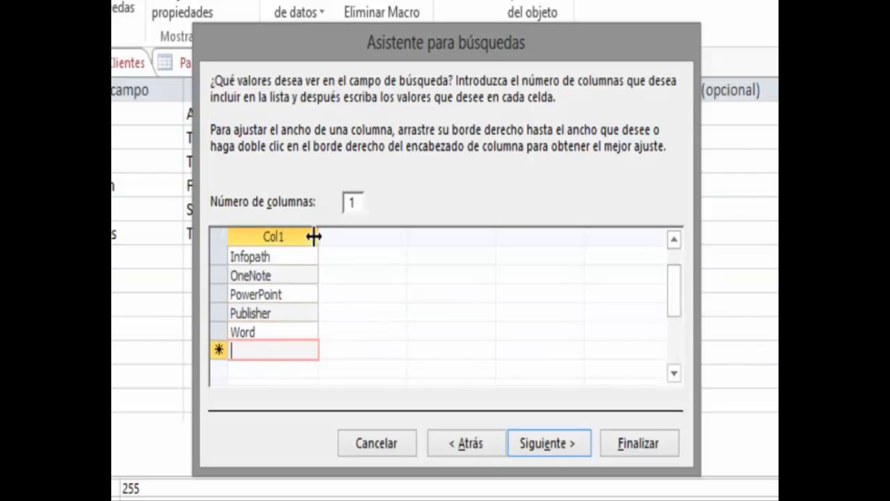
# - Narrow the Col1 column to fit the course names and continue to the wizard's final page
pyautogui.moveTo(676, 281); pyautogui.dragTo(677, 263)
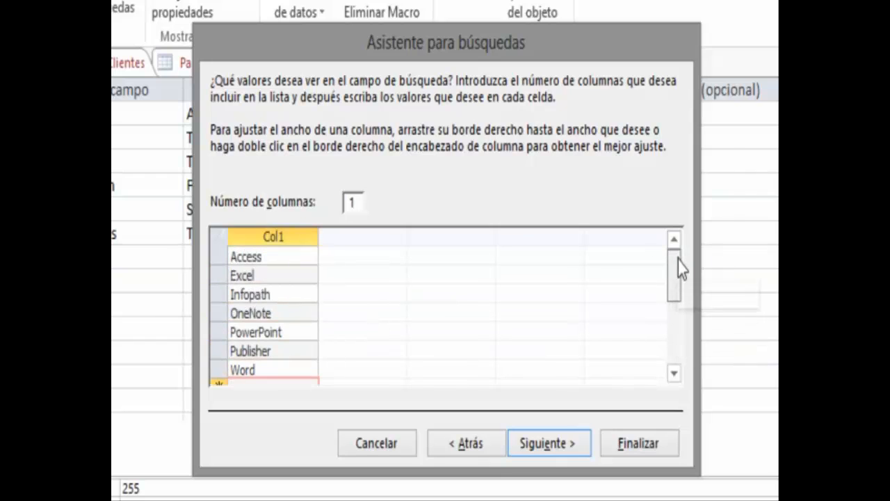
pyautogui.moveTo(315, 237); pyautogui.dragTo(295, 236)
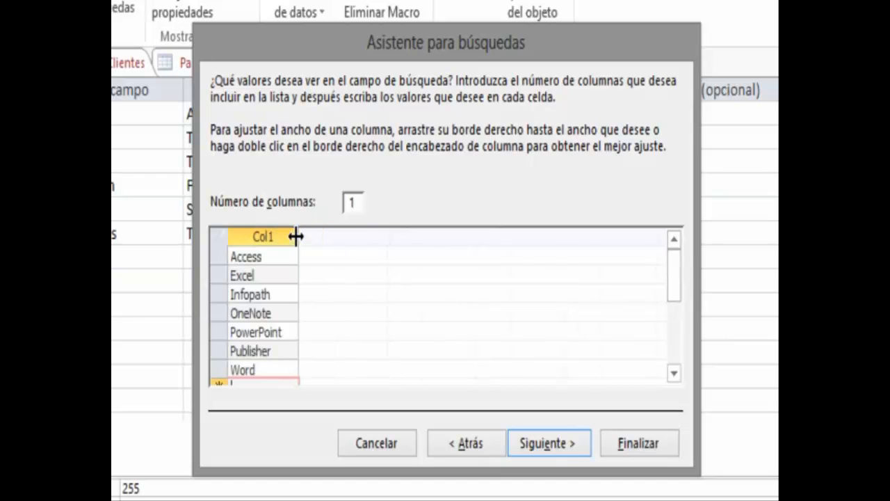
pyautogui.moveTo(670, 279); pyautogui.dragTo(680, 300)
pyautogui.click(562, 443)
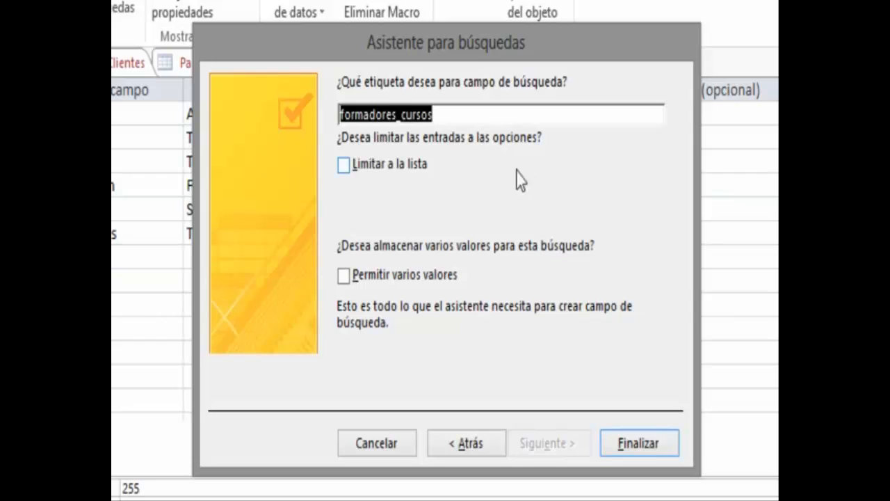
# - Allow multiple values and finish the wizard, then set the formadores_cursos field's Título property to Cursos
pyautogui.click(355, 281)
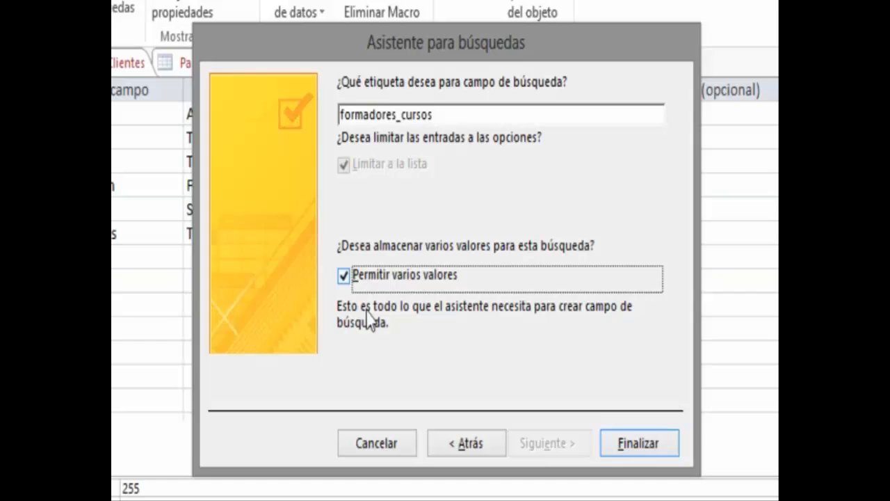
pyautogui.click(626, 446)
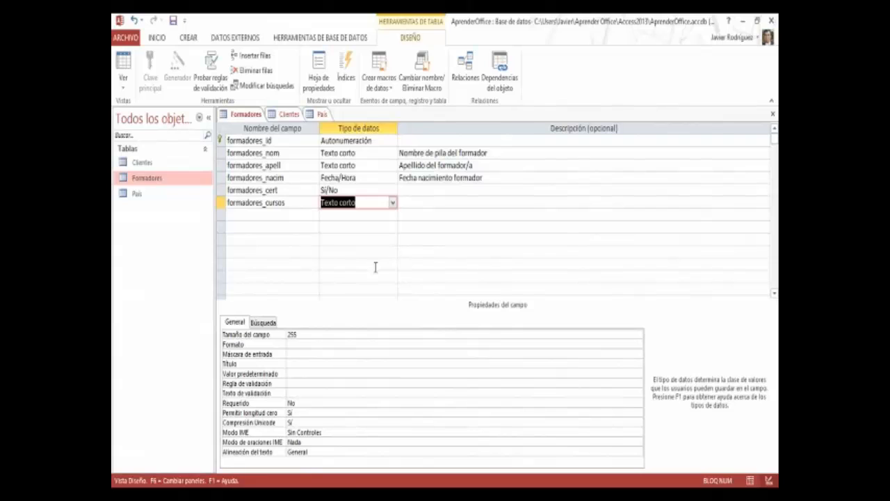
pyautogui.click(320, 361)
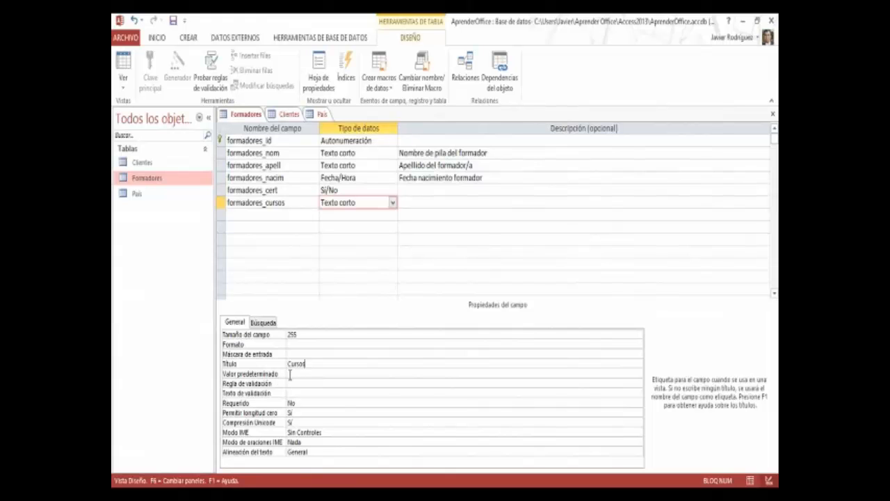
# - Examine the formadores_cursos lookup properties, including the value list and the available Mostrar control types
pyautogui.click(264, 322)
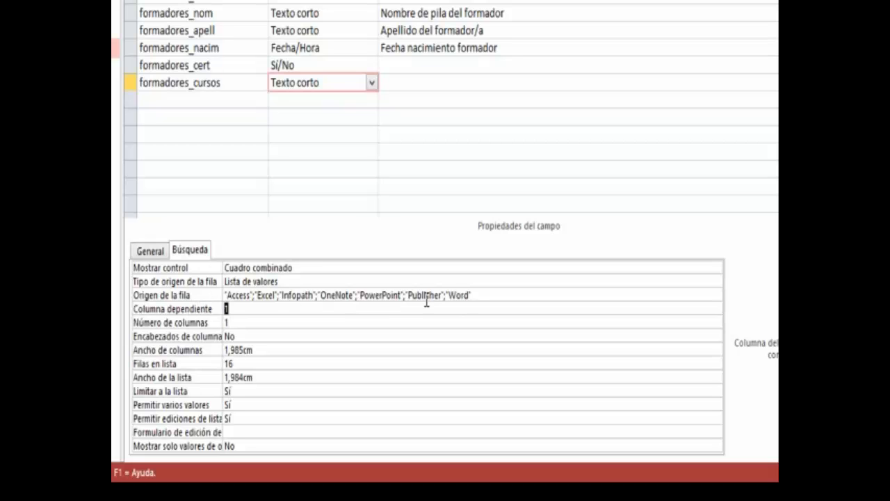
pyautogui.click(717, 270)
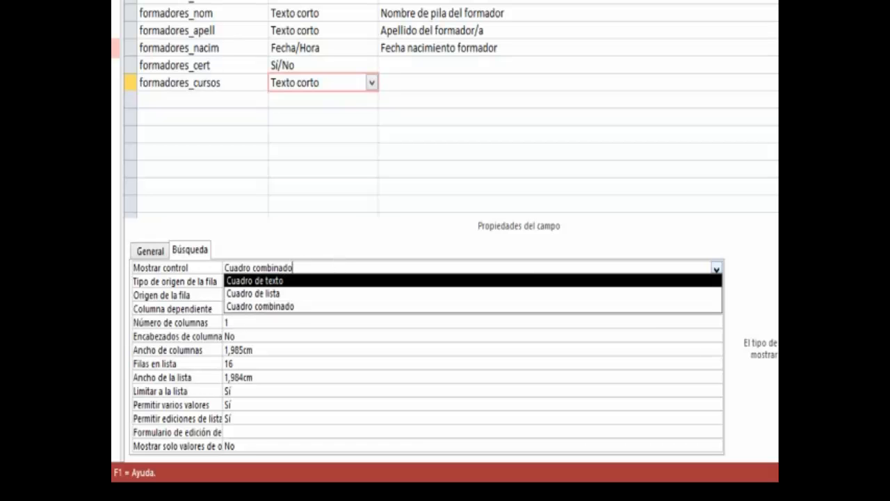
pyautogui.click(717, 268)
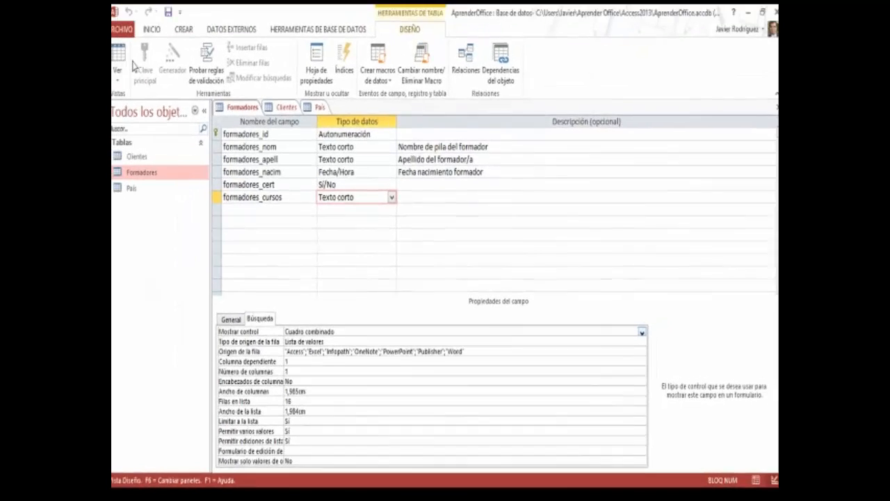
# - Switch the Formadores table to its datasheet and select Excel, PowerPoint and Word as the Cursos of the first record
pyautogui.click(118, 68)
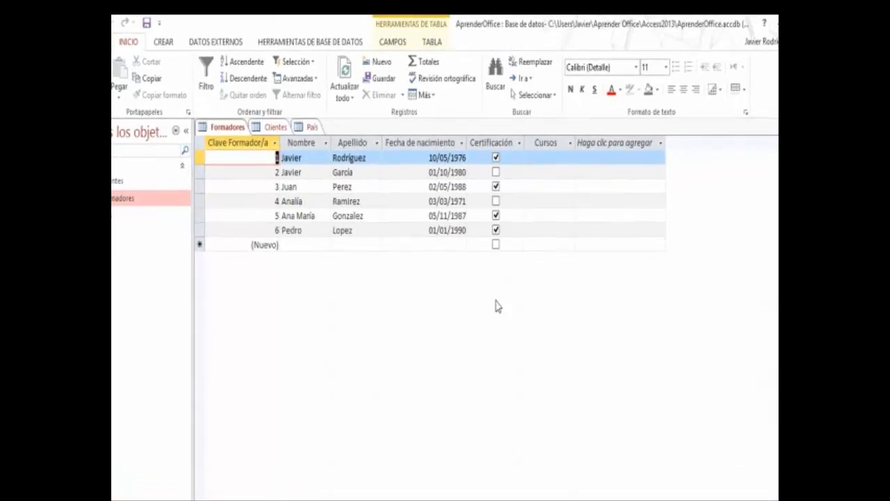
pyautogui.press('Tab')
pyautogui.press('Tab')
pyautogui.press('Tab')
pyautogui.press('Tab')
pyautogui.press('Tab')
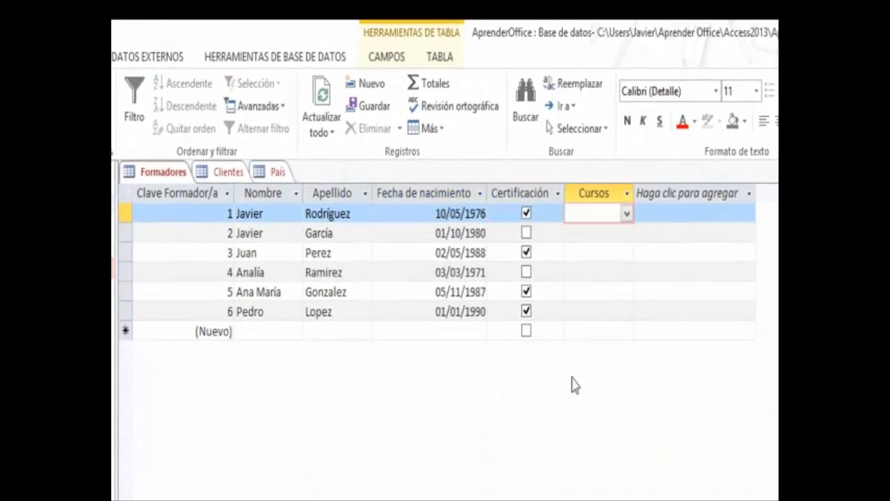
pyautogui.click(627, 214)
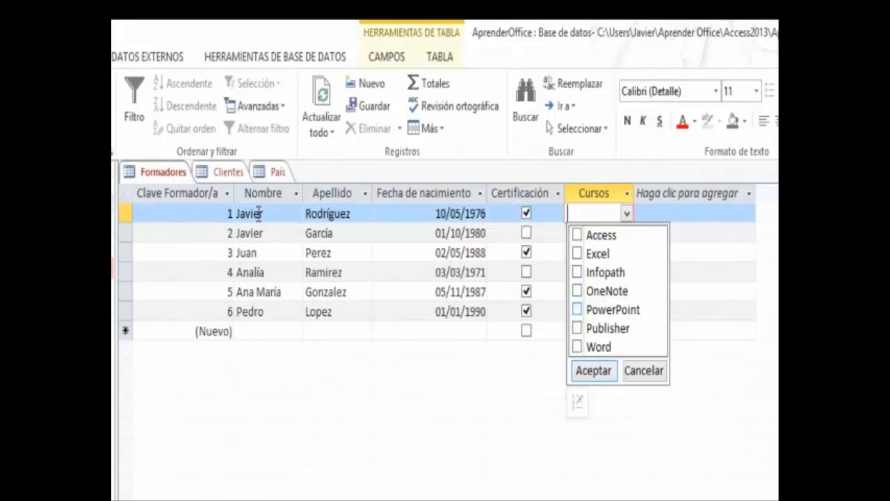
pyautogui.click(581, 256)
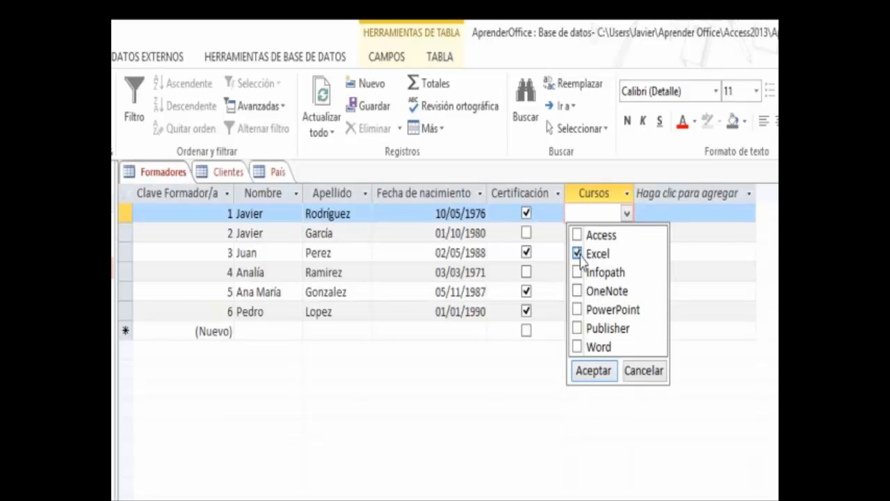
pyautogui.click(580, 311)
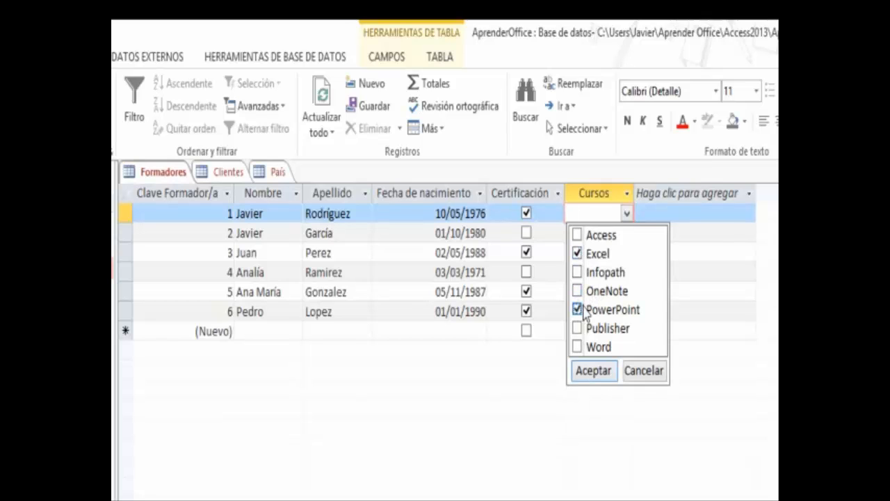
pyautogui.click(580, 347)
pyautogui.click(593, 371)
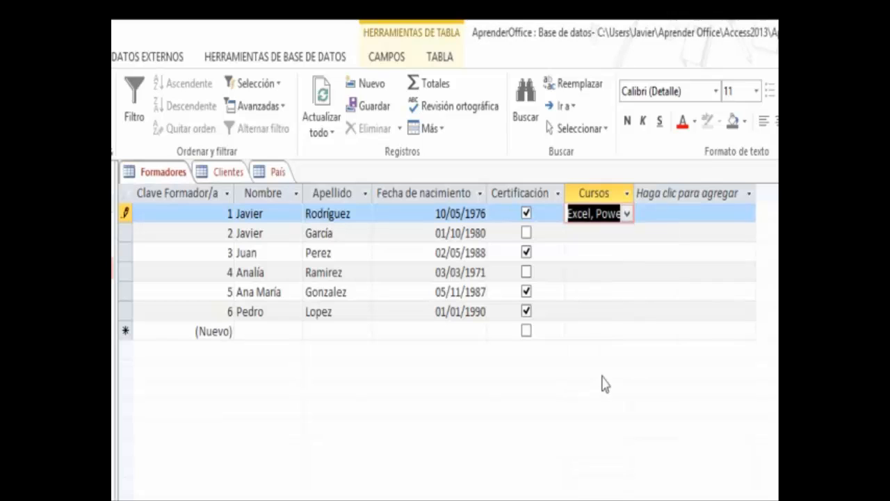
# - Set Cursos to Access for the second record, and widen the Cursos column enough to show the full course lists
pyautogui.click(588, 236)
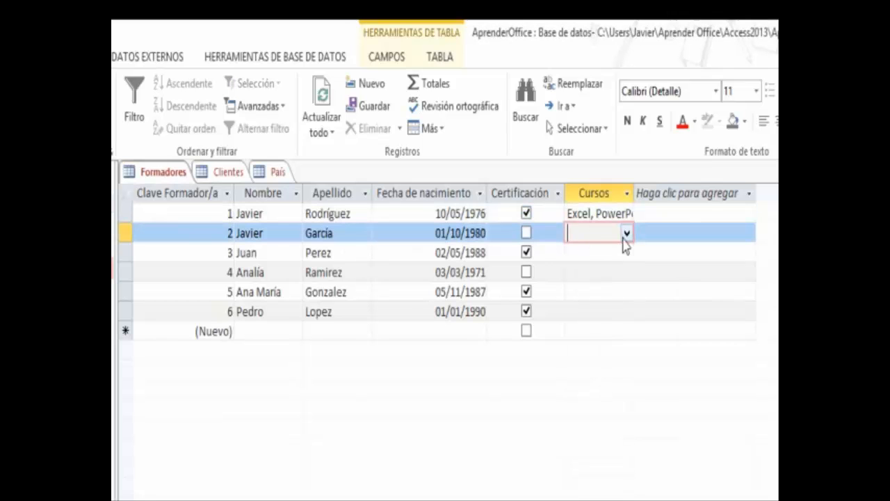
pyautogui.click(627, 236)
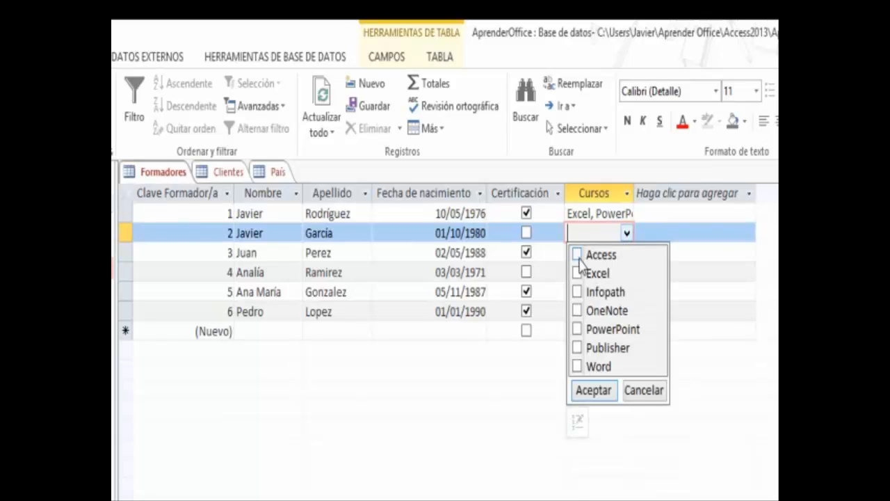
pyautogui.click(578, 255)
pyautogui.click(602, 391)
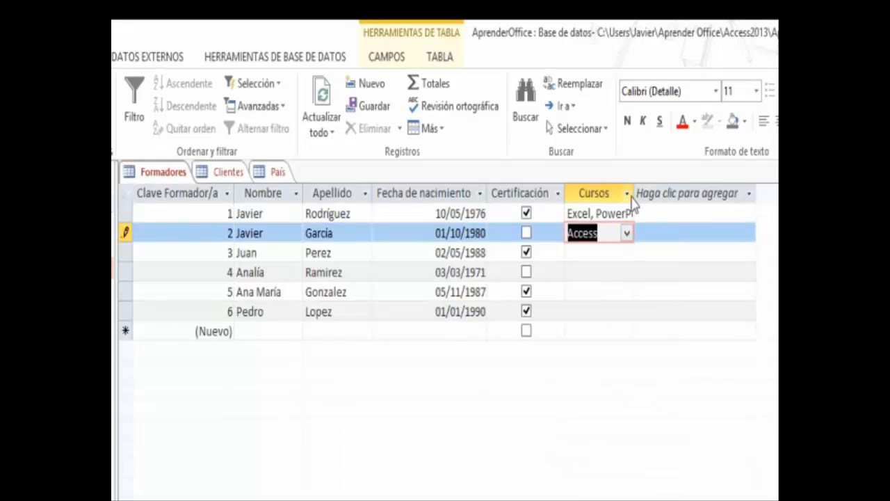
pyautogui.moveTo(634, 193); pyautogui.dragTo(680, 193)
pyautogui.click(685, 195)
# - Set Cursos to Infopath for the third record
pyautogui.click(701, 255)
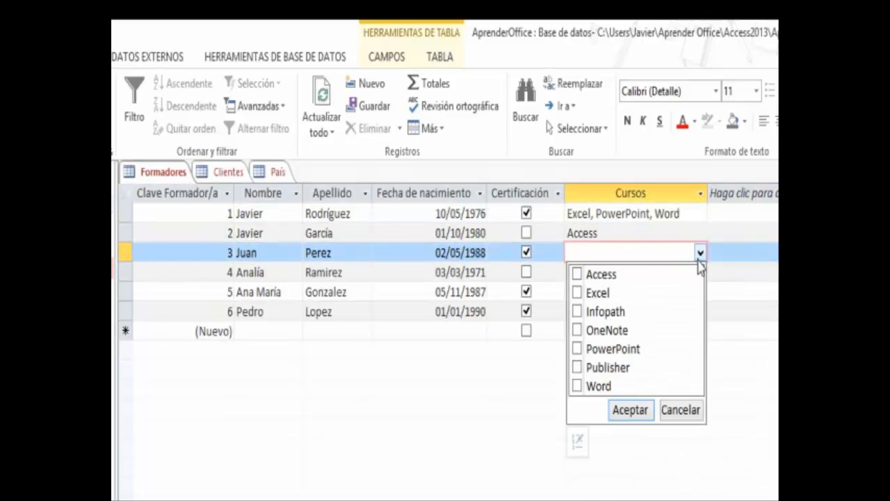
pyautogui.click(578, 312)
pyautogui.click(630, 410)
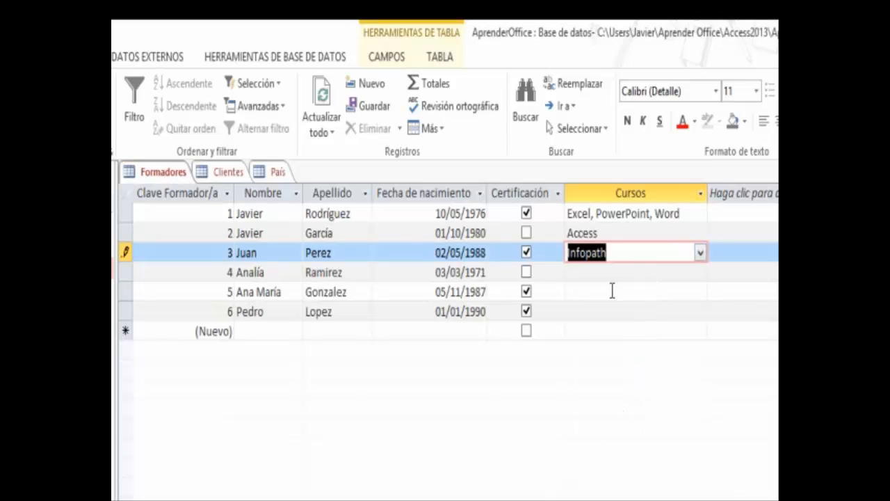
# - Set Cursos to OneNote and Publisher for the fourth record
pyautogui.click(617, 272)
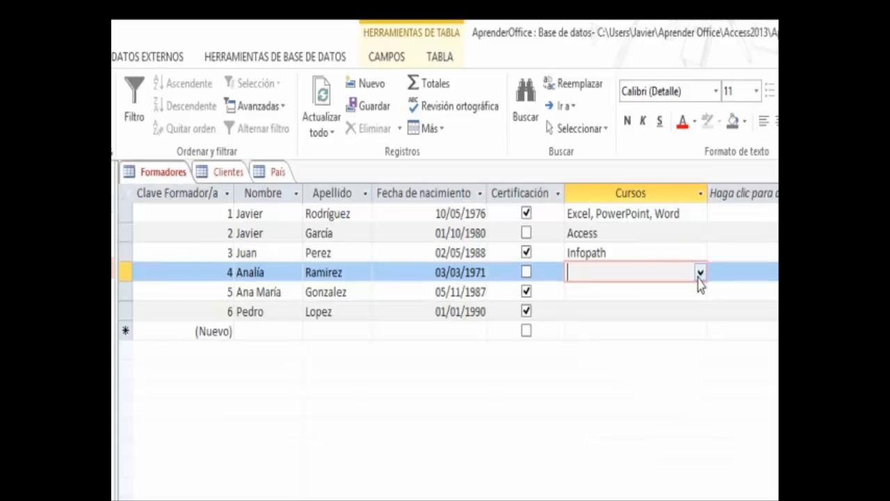
pyautogui.click(700, 272)
pyautogui.click(577, 350)
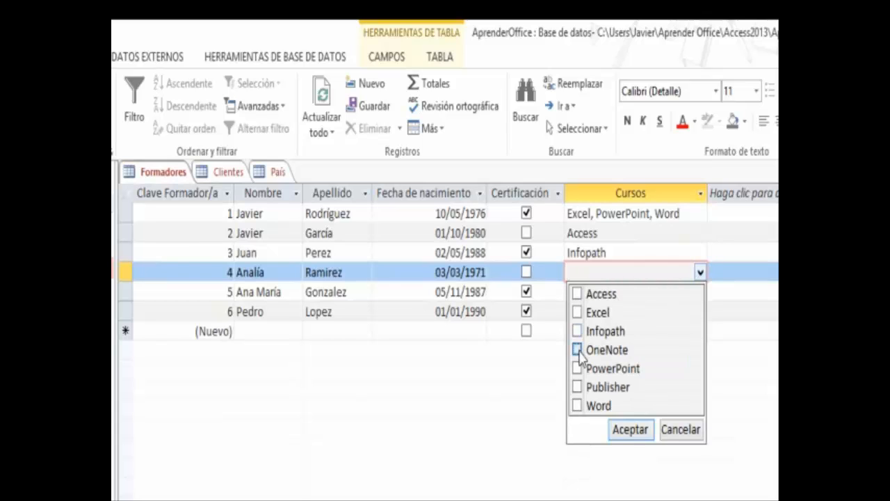
pyautogui.click(576, 387)
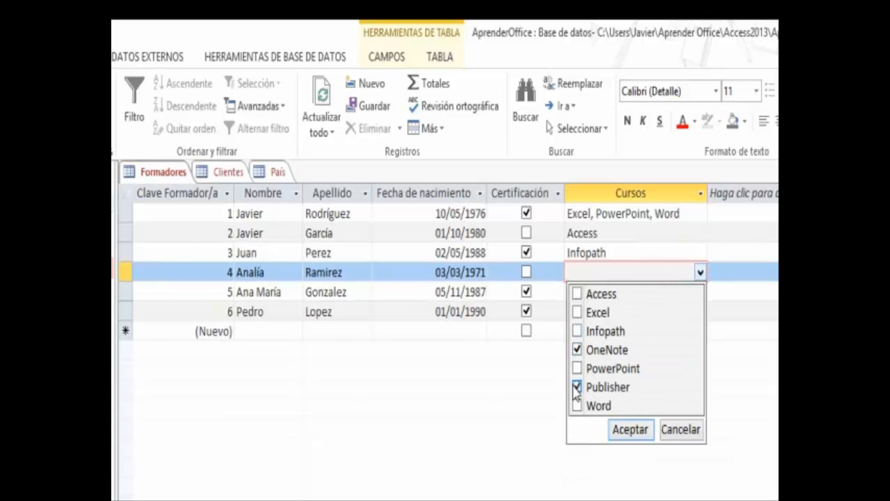
pyautogui.click(617, 430)
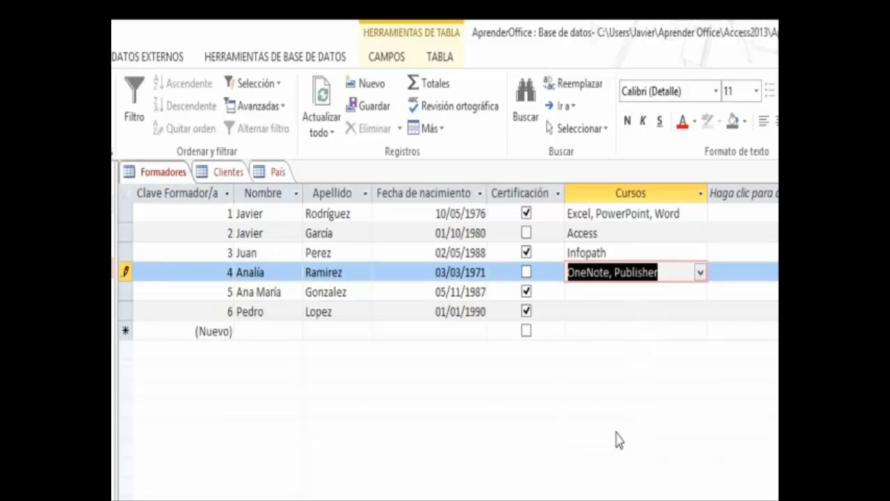
pyautogui.click(599, 286)
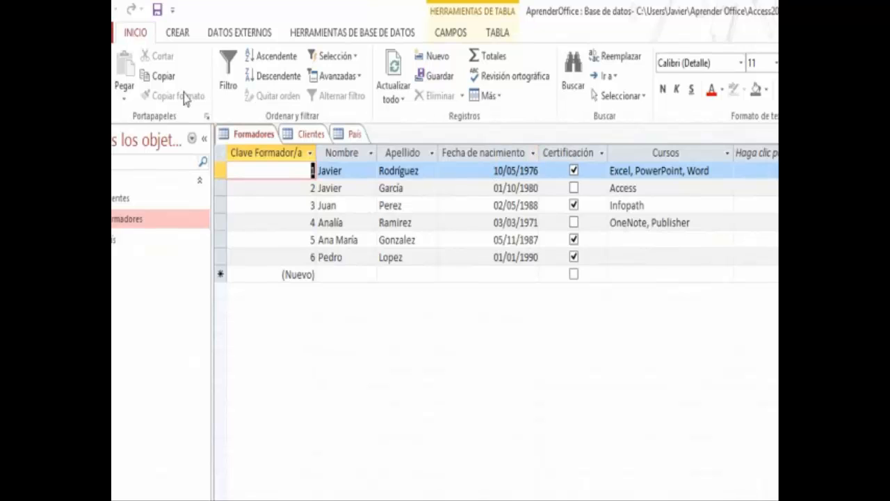
# - Open the Formadores table in Design view and move the formadores_cursos field directly above formadores_cert
pyautogui.click(85, 64)
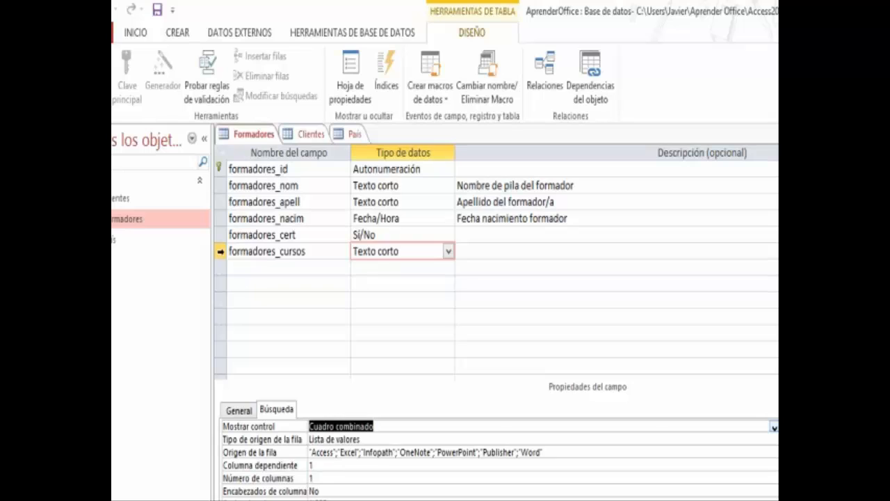
pyautogui.click(220, 251)
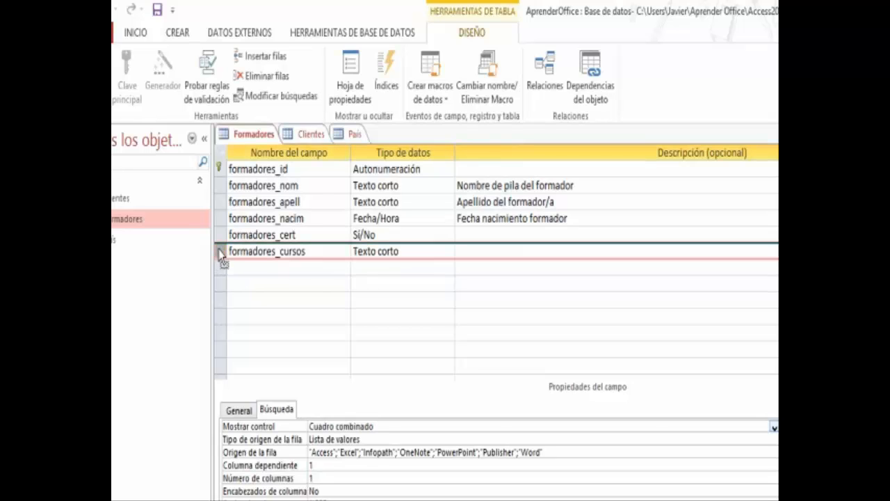
pyautogui.moveTo(219, 251); pyautogui.dragTo(220, 228)
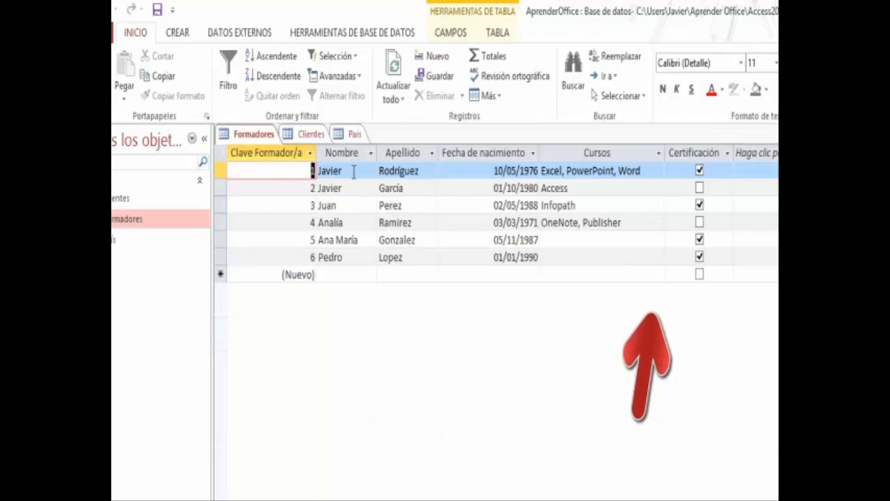
# - Step through the first record's fields in the Formadores datasheet, on to the second record, to check the new field order
pyautogui.press('Tab')
pyautogui.press('Tab')
pyautogui.press('Tab')
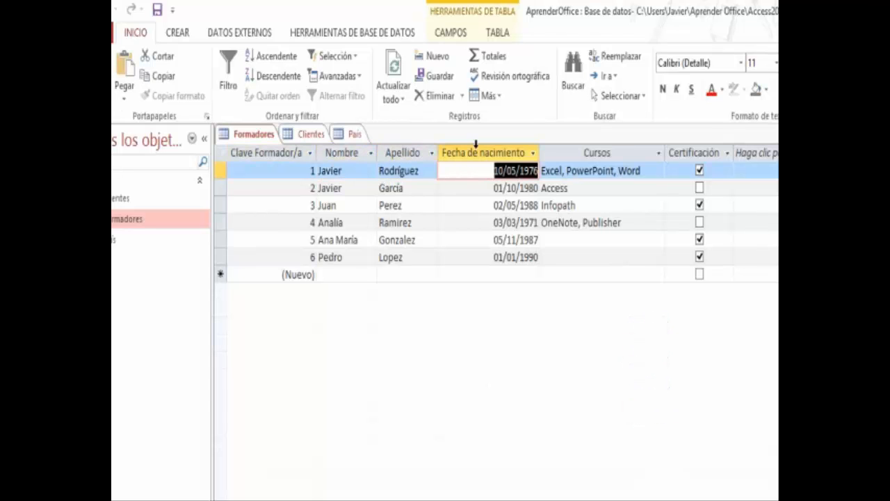
pyautogui.press('Tab')
pyautogui.press('Tab')
pyautogui.press('Tab')
pyautogui.press('Tab')
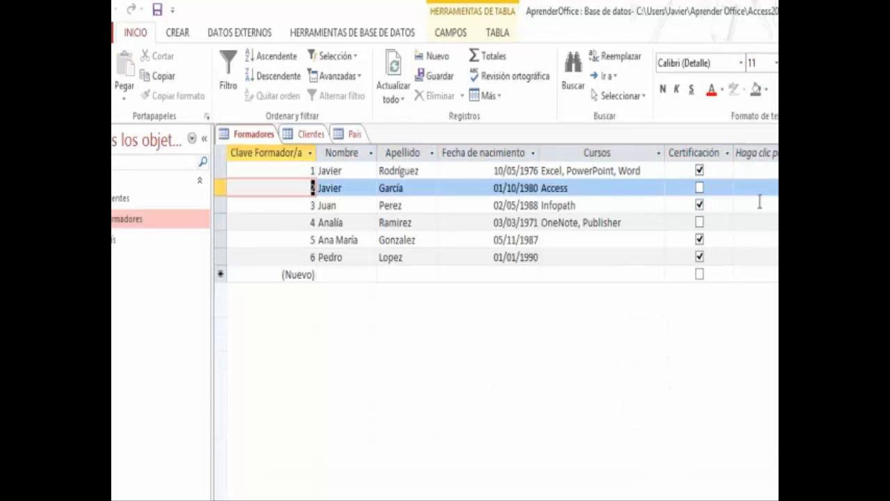